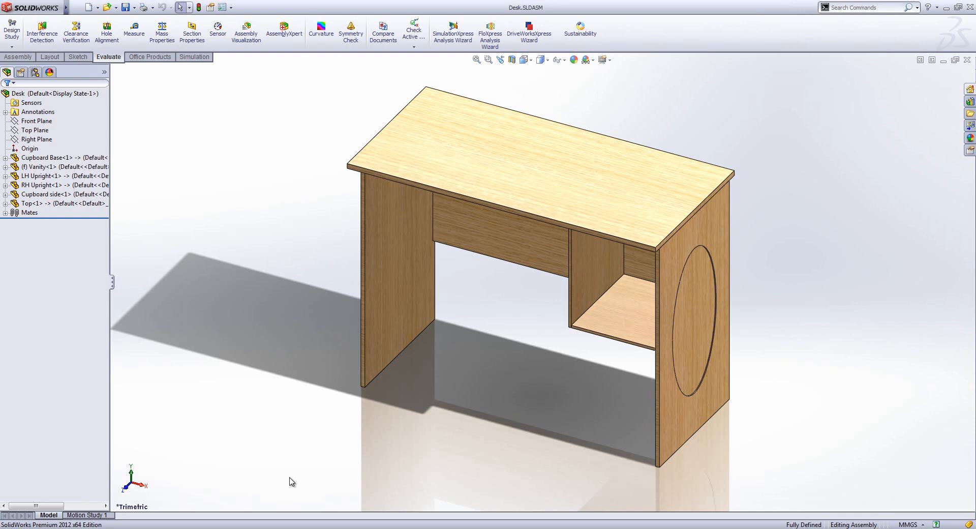
right_click(61, 159)
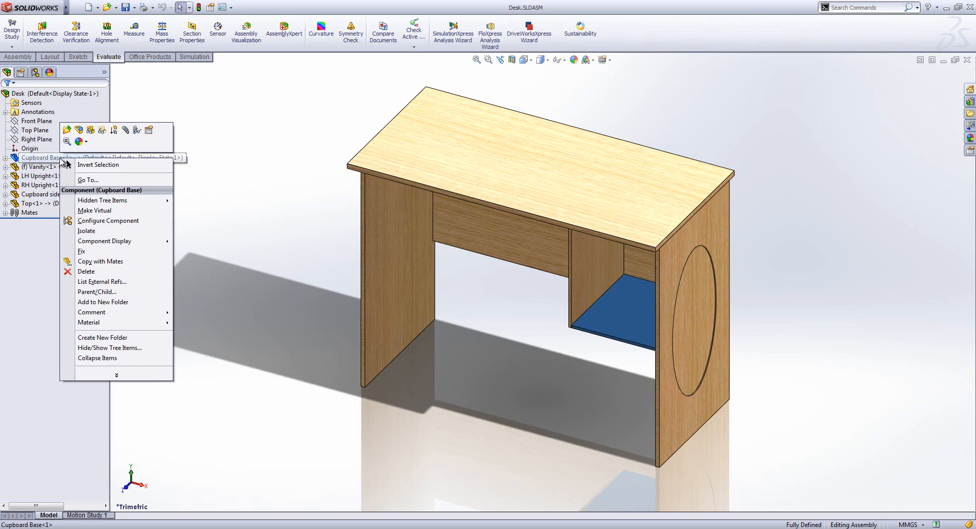
click(97, 220)
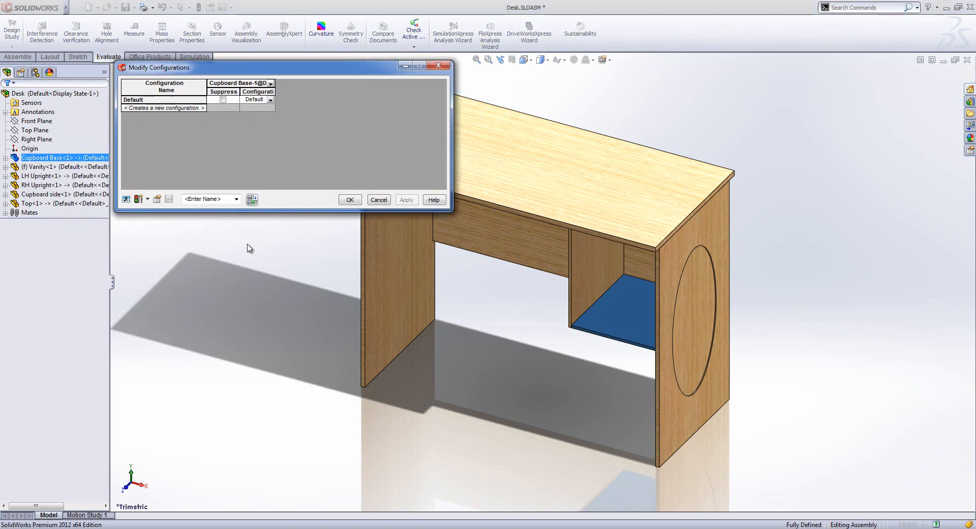
click(378, 200)
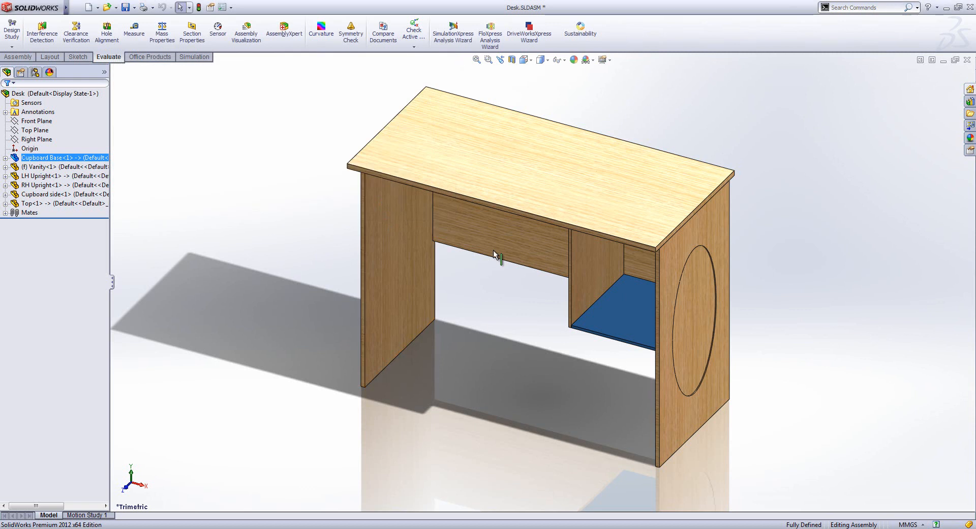
Open the Vanity back panel part from the desk assembly
click(496, 241)
right_click(495, 239)
click(508, 199)
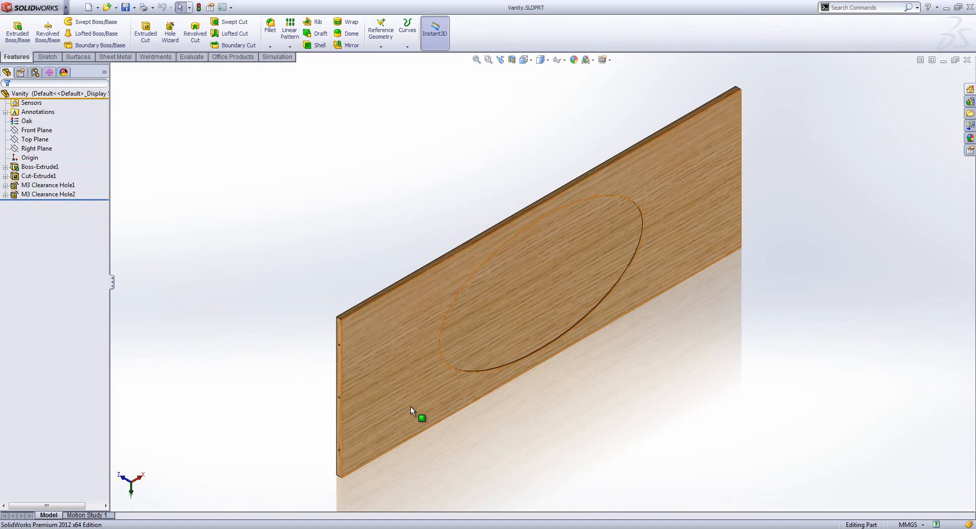
Open the configuration table for the vanity's elliptical cut feature, Cut-Extrude1
click(51, 167)
click(51, 175)
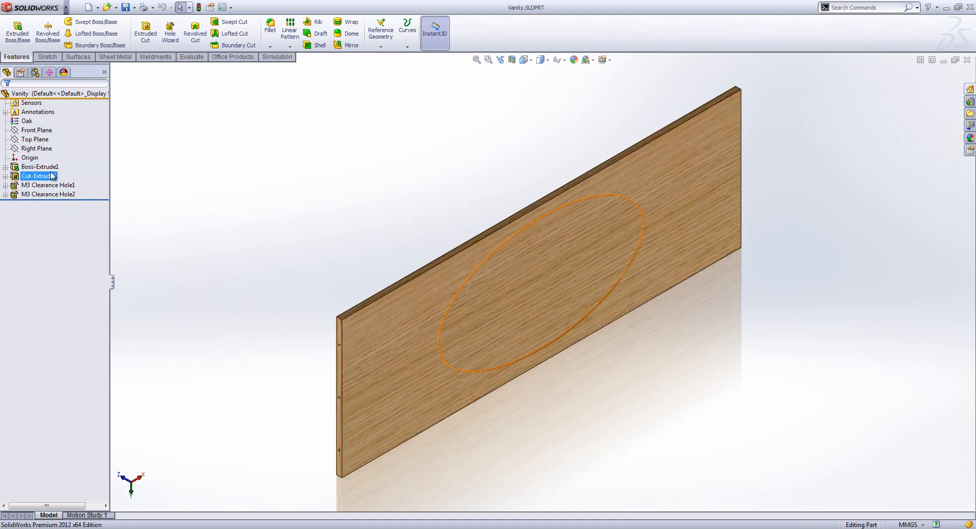
right_click(50, 178)
click(71, 216)
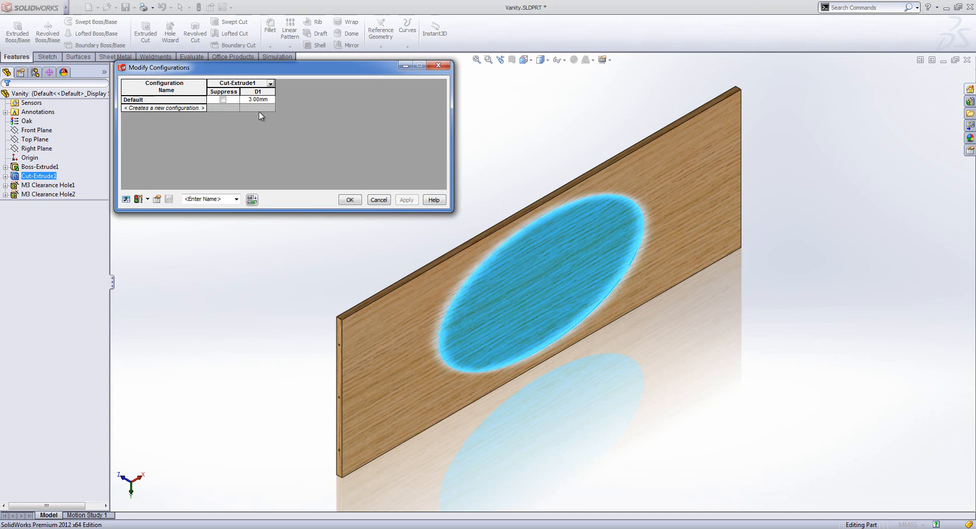
click(271, 84)
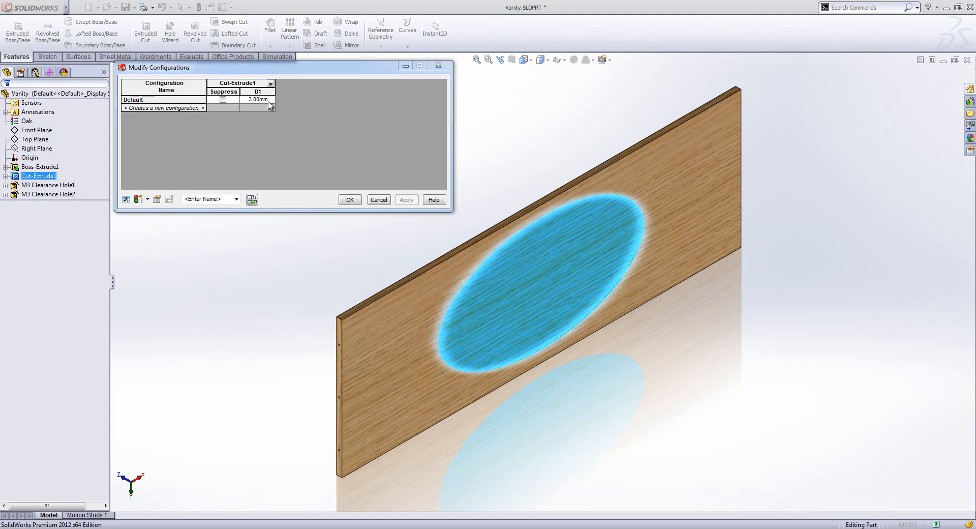
Add a configuration named Full Hole and set its Cut-Extrude1 depth to 12.00 mm
click(164, 107)
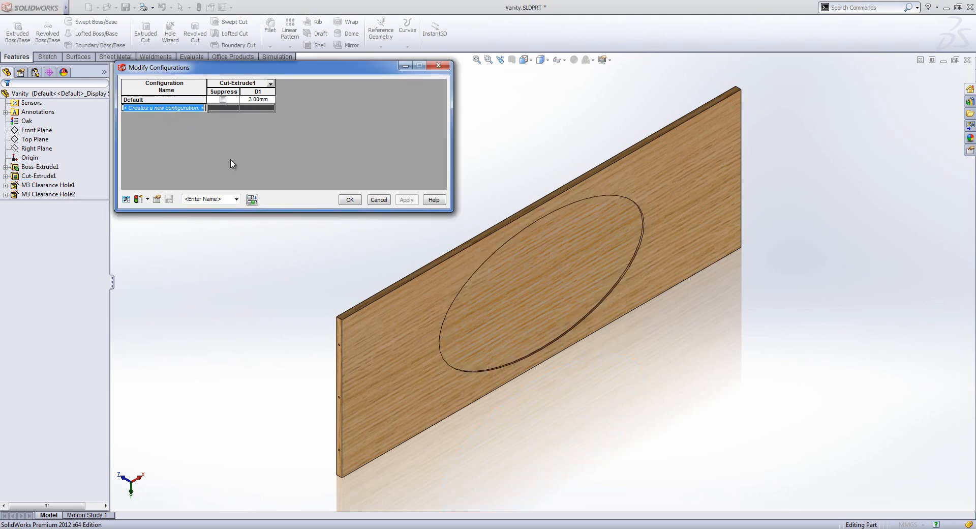
text(Fu)
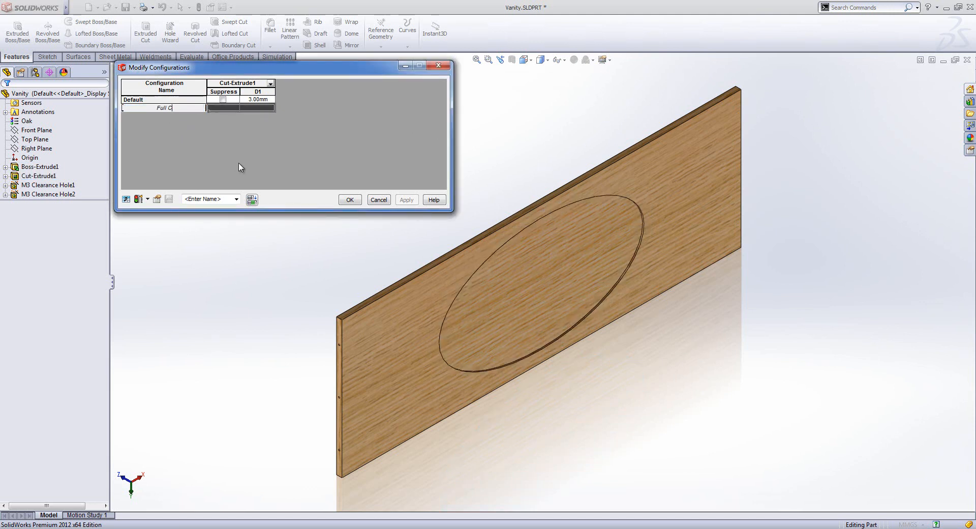
text(ll Hole)
click(251, 108)
click(251, 108)
key(BackSpace)
text(12.00mm)
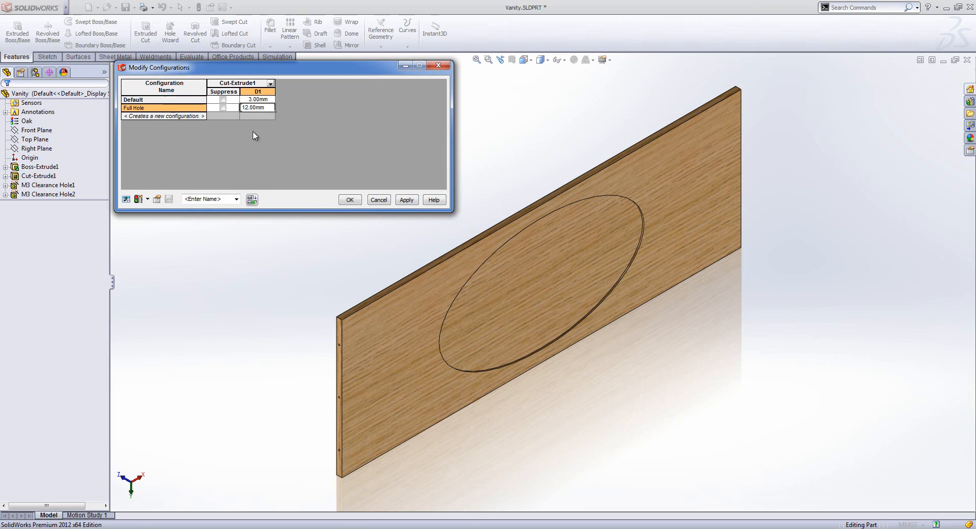
click(253, 122)
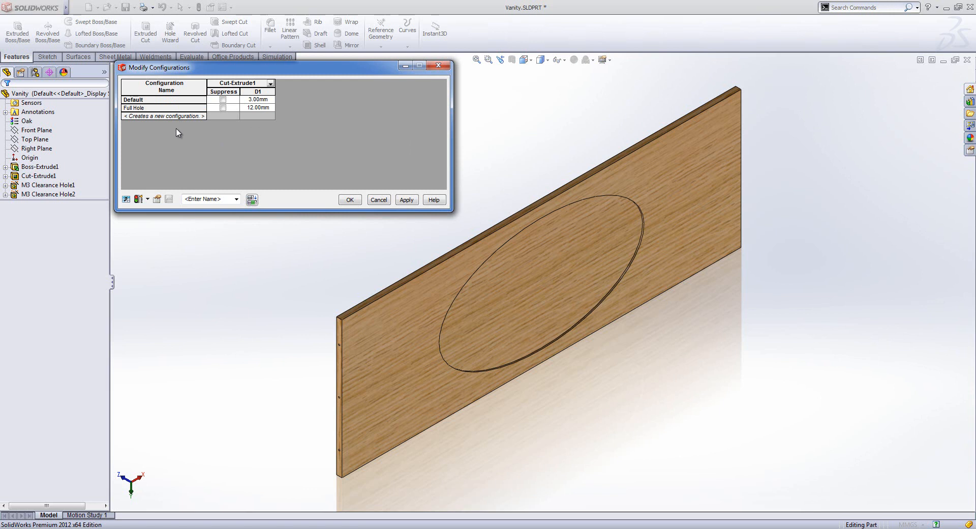
Switch to the Full Hole configuration and apply the table changes
right_click(147, 109)
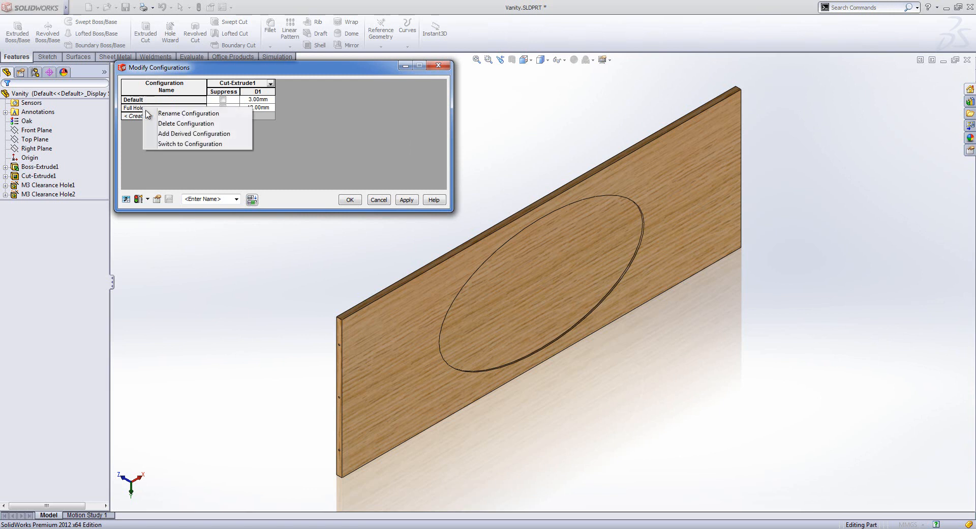
click(171, 144)
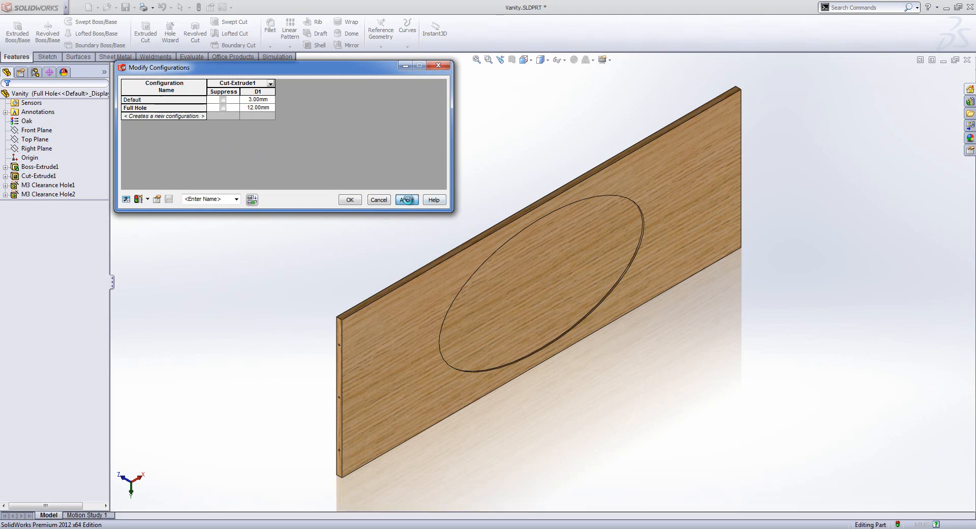
click(407, 200)
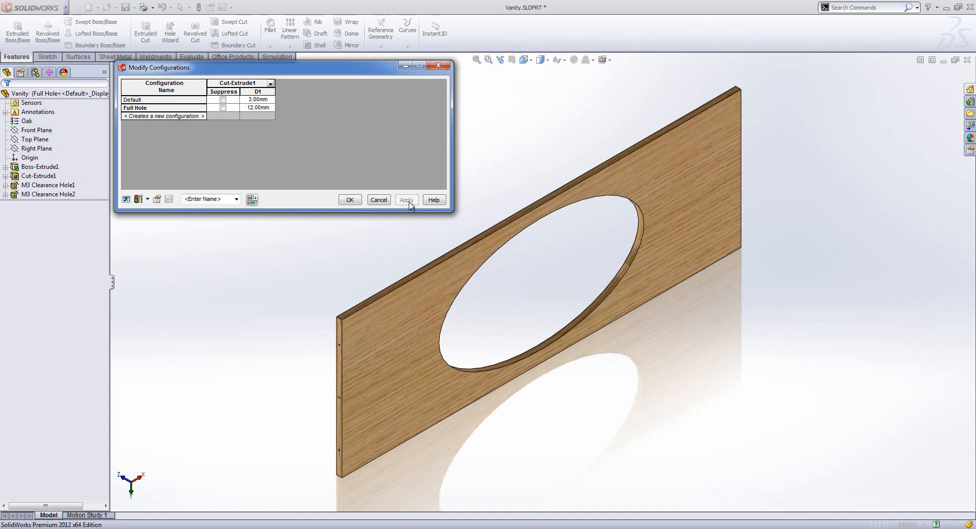
Add a configuration named No Hole with Cut-Extrude1 suppressed, apply it and switch to that configuration
click(179, 116)
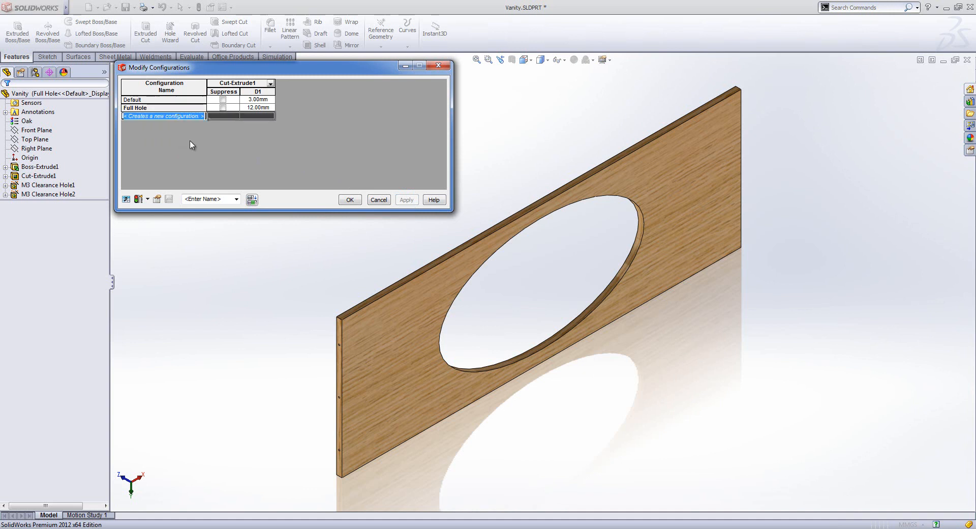
text(No Hole)
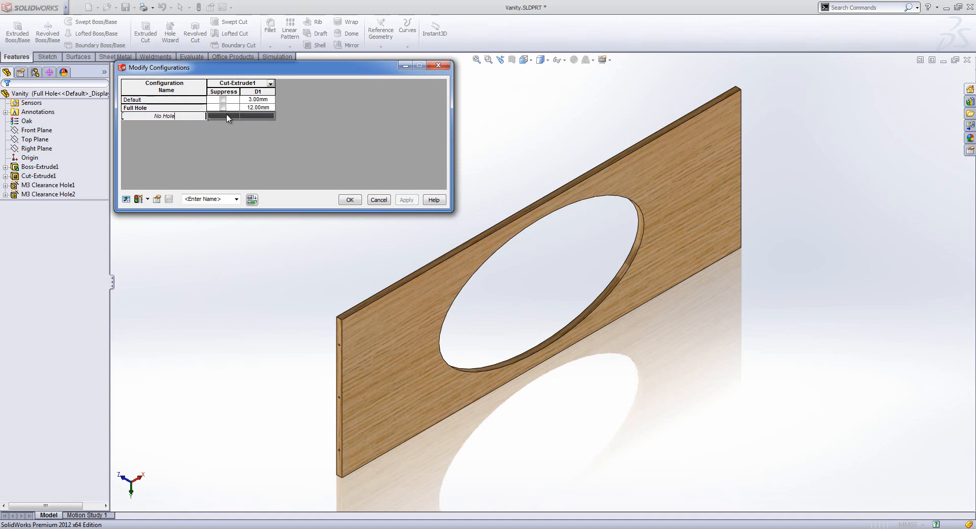
click(226, 116)
click(227, 116)
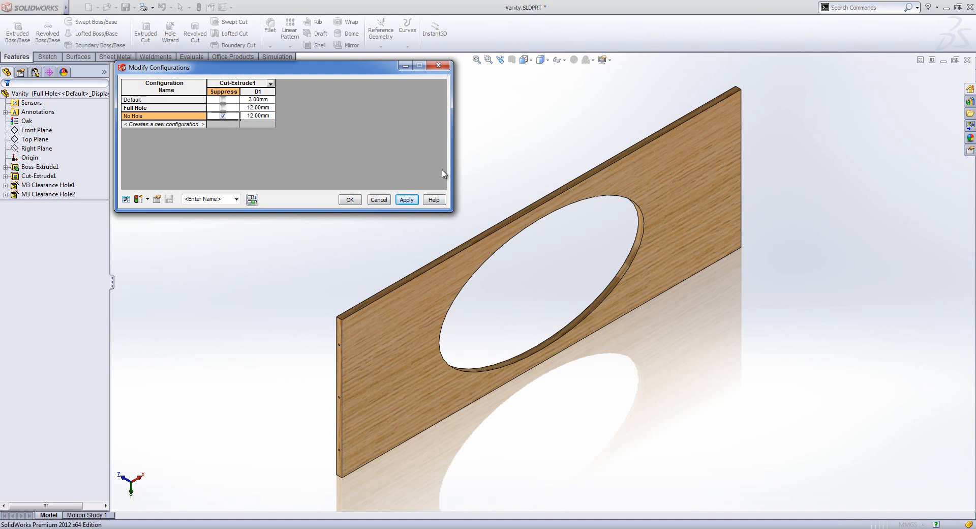
click(407, 200)
right_click(177, 116)
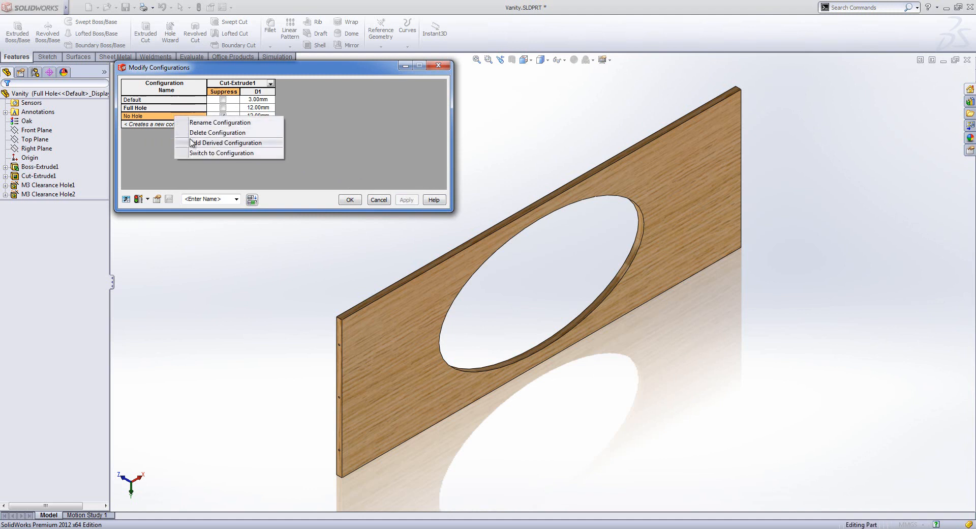
click(214, 153)
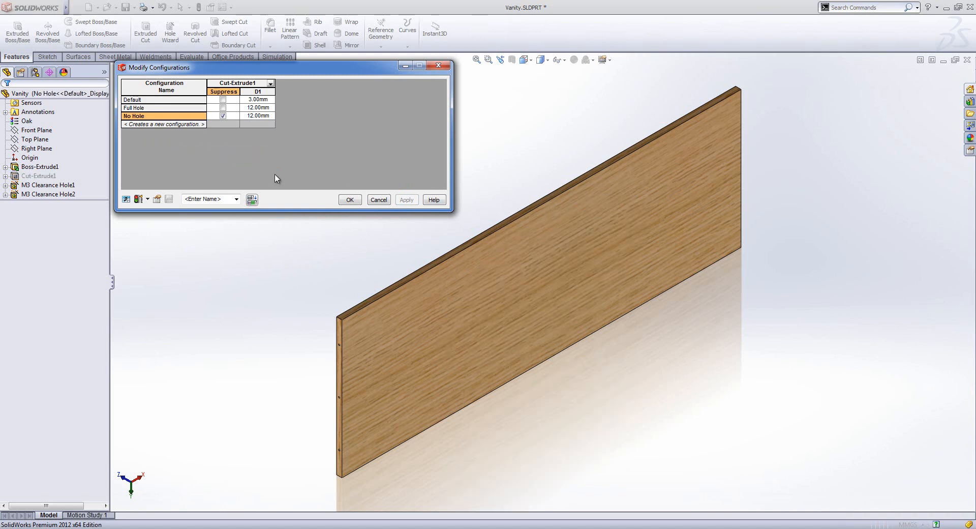
Add a configuration named Full Vanity with Cut-Extrude1 unsuppressed and its depth set to 3 mm
click(163, 124)
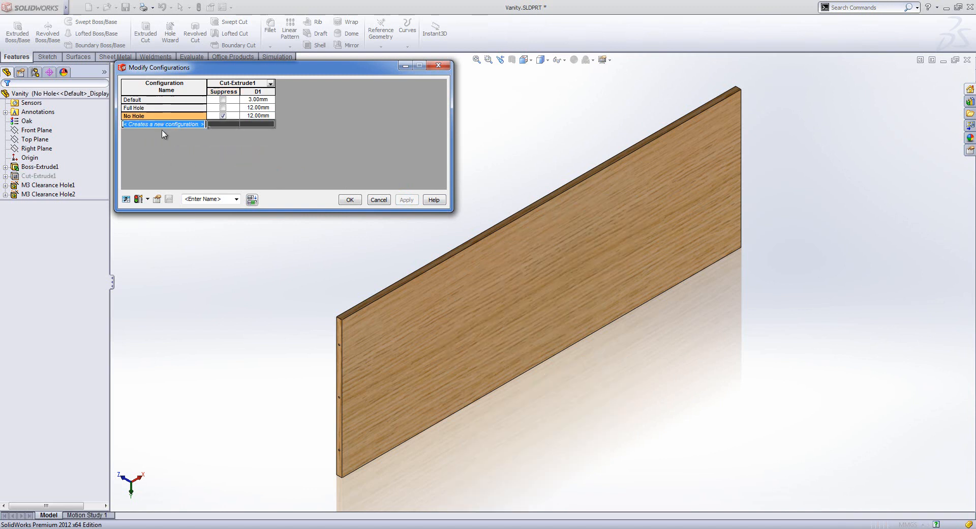
text(Full Vanity)
click(221, 125)
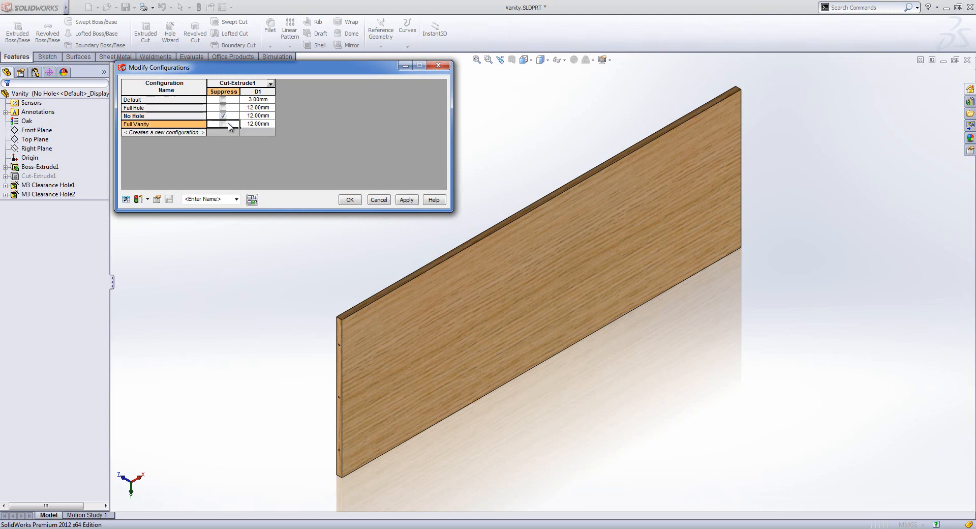
click(250, 124)
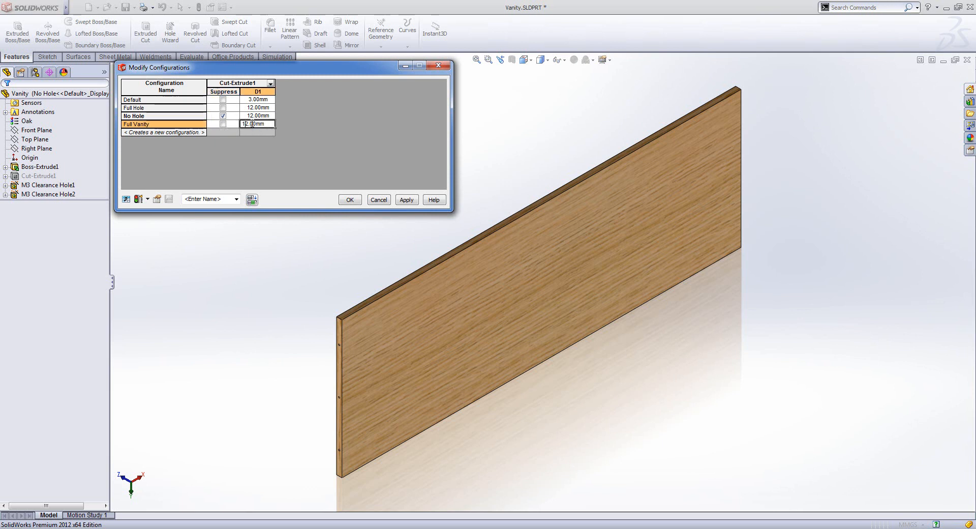
key(BackSpace)
key(BackSpace)
text(3)
Add Boss-Extrude1 with its D1 depth dimension to the configuration table
click(23, 170)
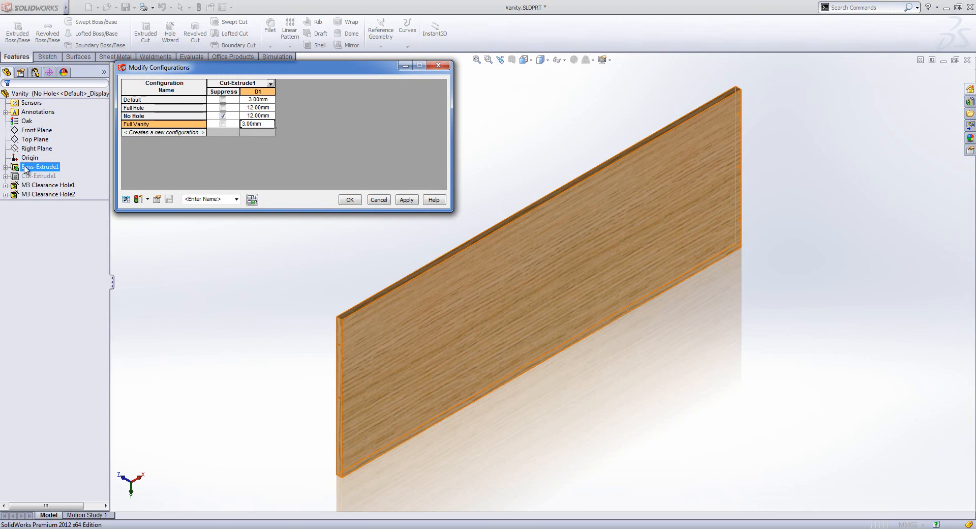
double_click(28, 170)
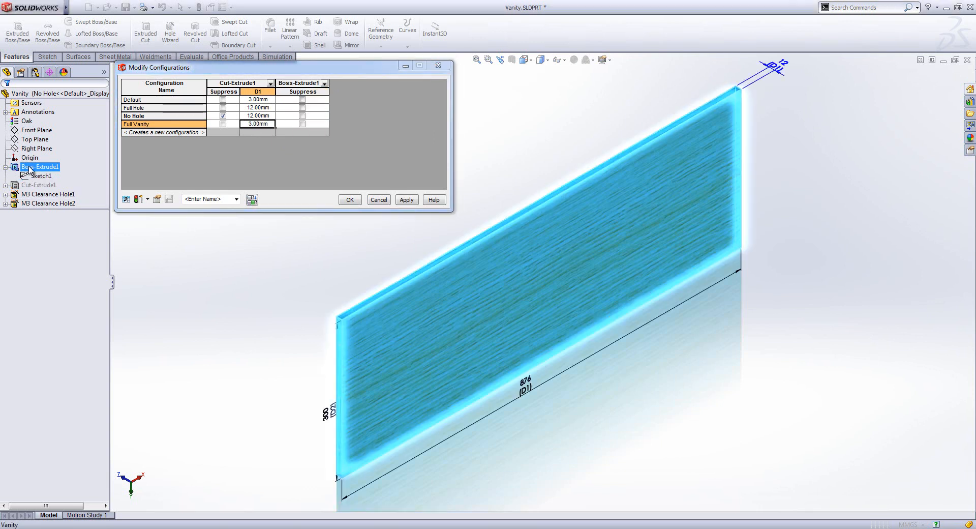
click(333, 91)
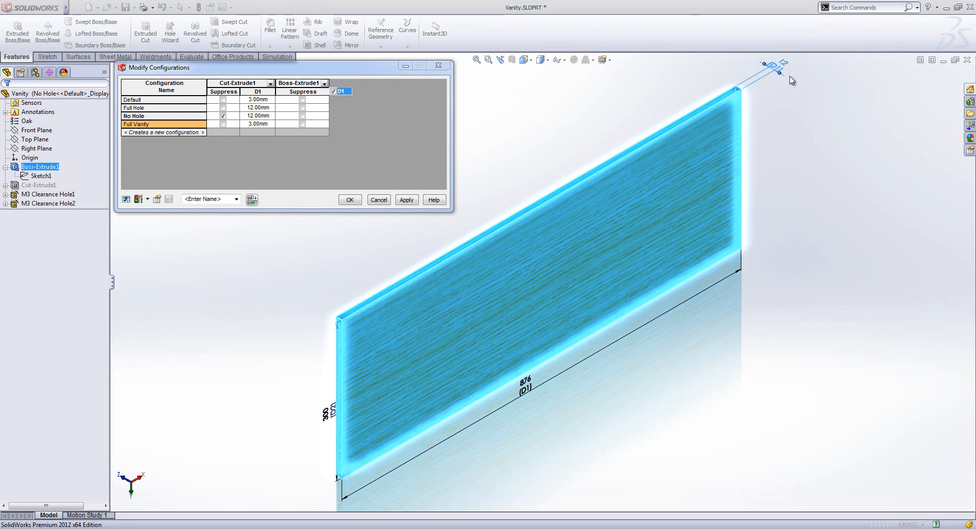
click(354, 129)
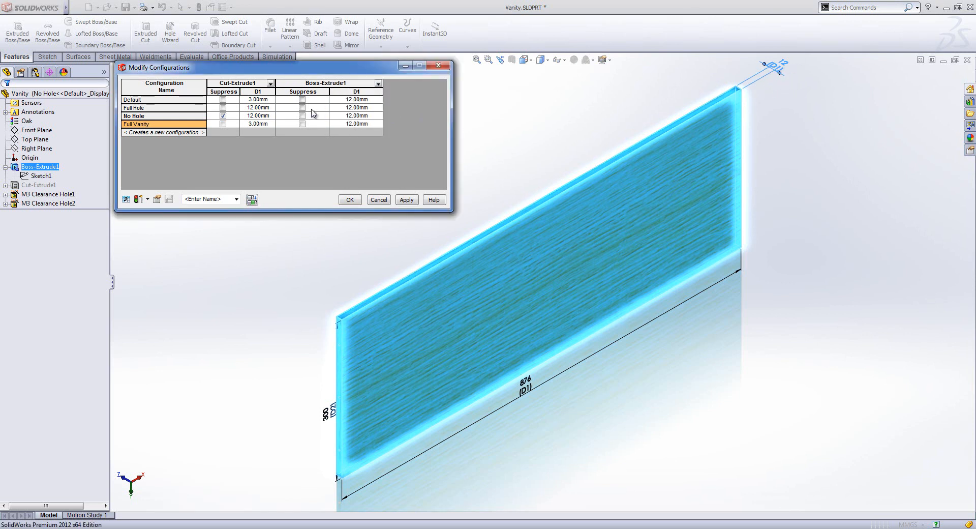
Delete the Boss-Extrude1 suppression and depth columns from the configuration table
right_click(315, 88)
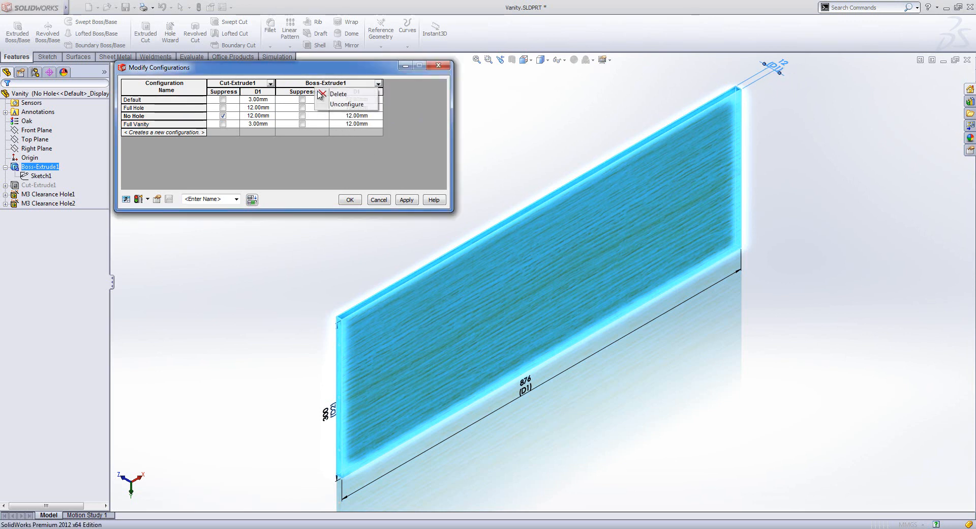
click(327, 94)
right_click(304, 88)
click(325, 94)
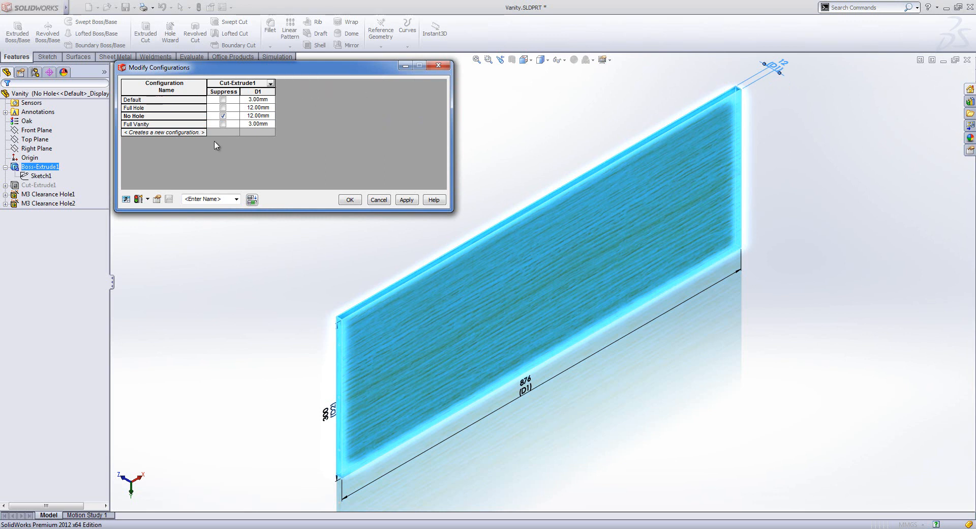
Add Boss-Extrude1's Sketch1 with its D2 and D1 dimensions to the configuration table
click(41, 175)
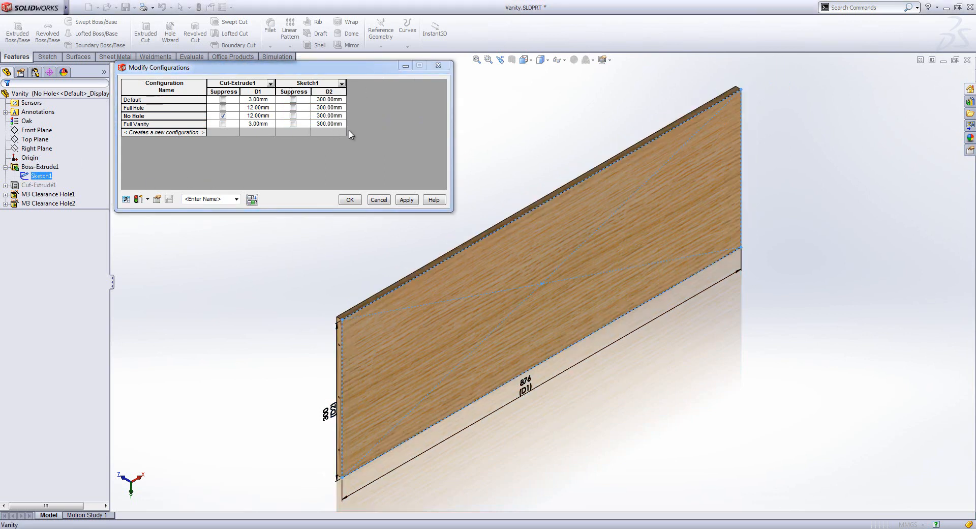
click(341, 84)
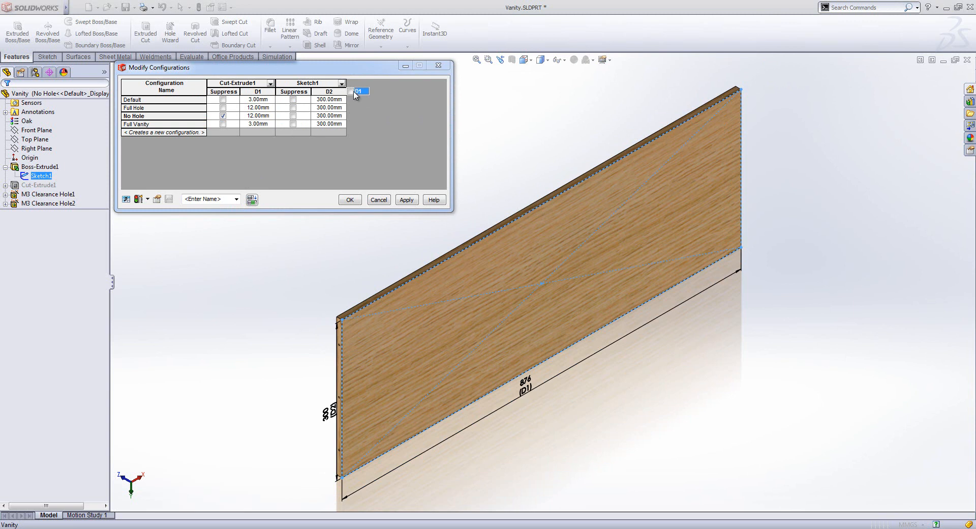
click(350, 91)
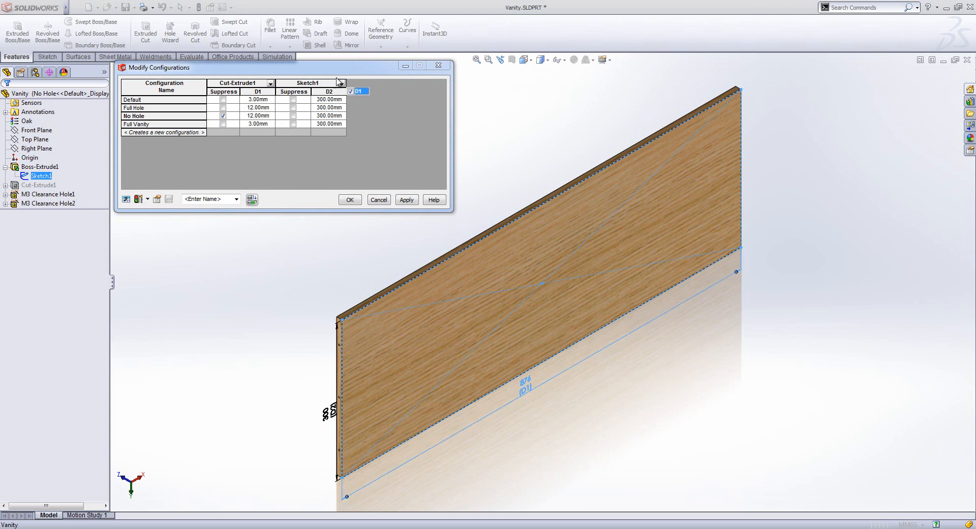
click(354, 171)
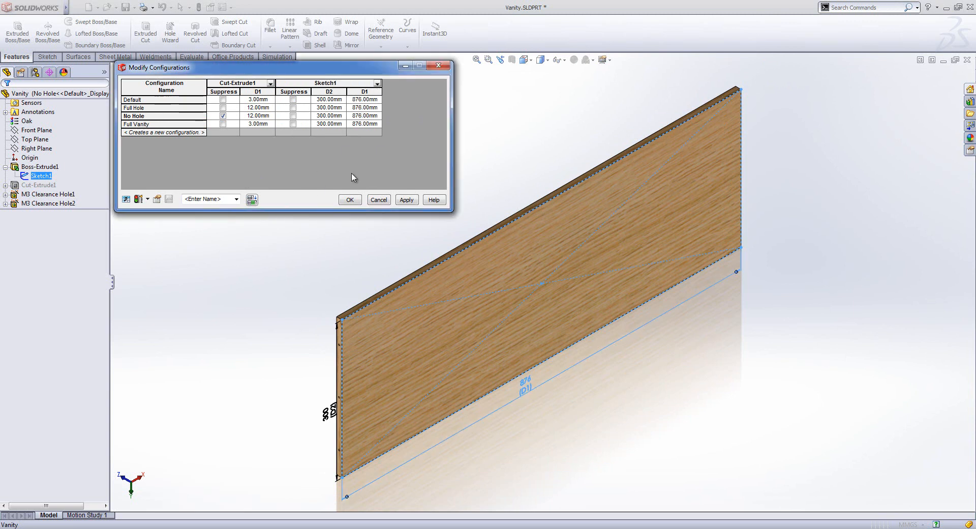
Delete Sketch1's suppression and D1 columns from the configuration table
right_click(293, 91)
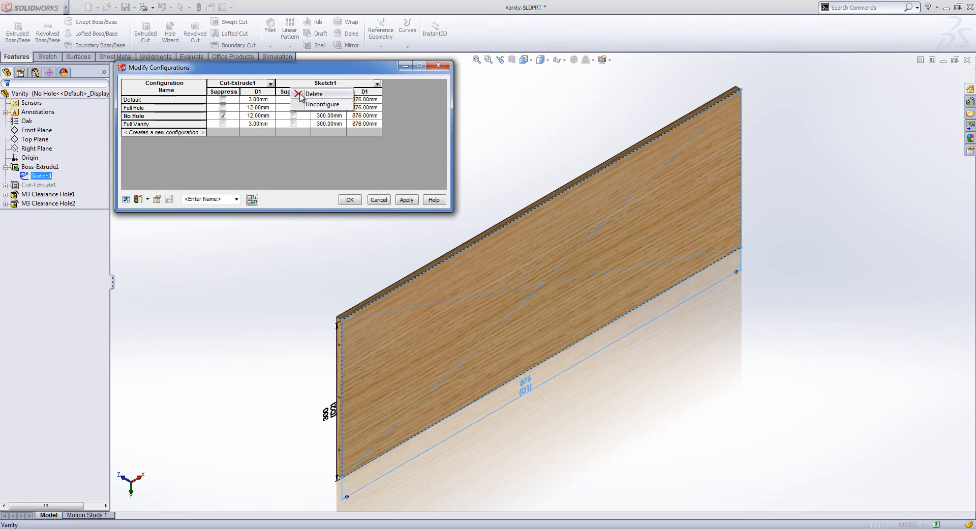
click(302, 96)
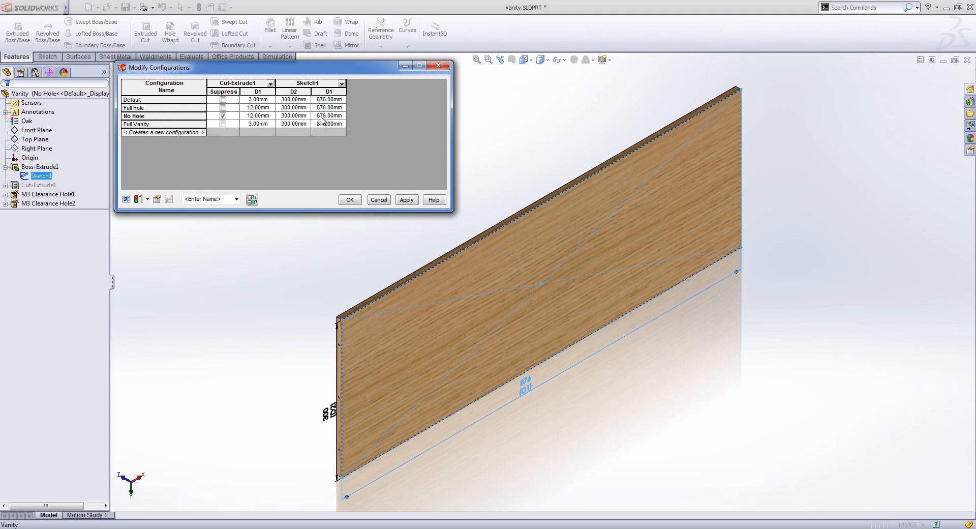
right_click(332, 89)
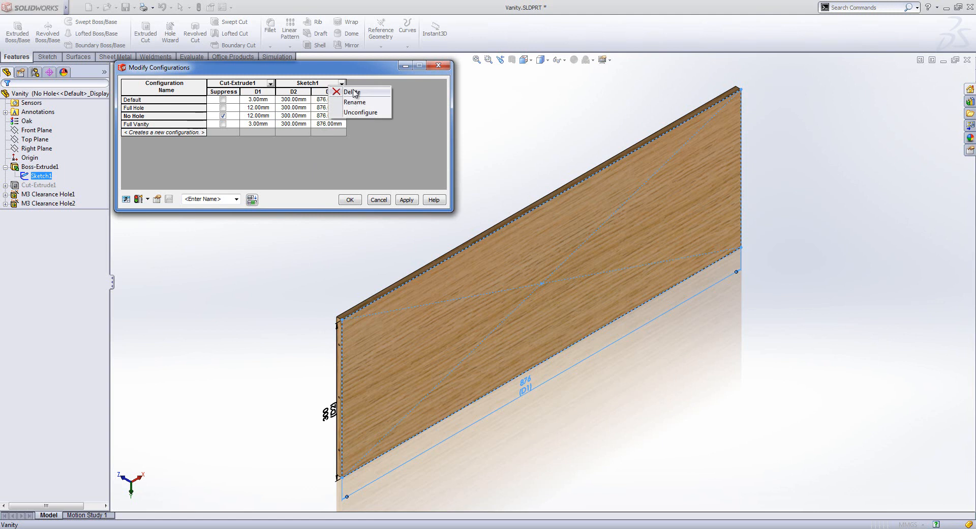
click(354, 92)
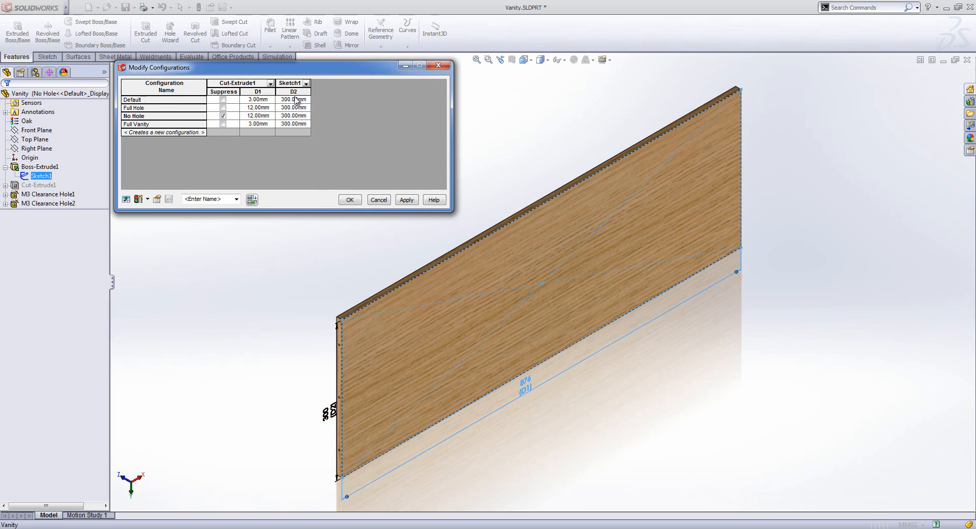
Set Sketch1's D2 dimension to 700 mm for the Full Vanity configuration and apply the table
click(285, 124)
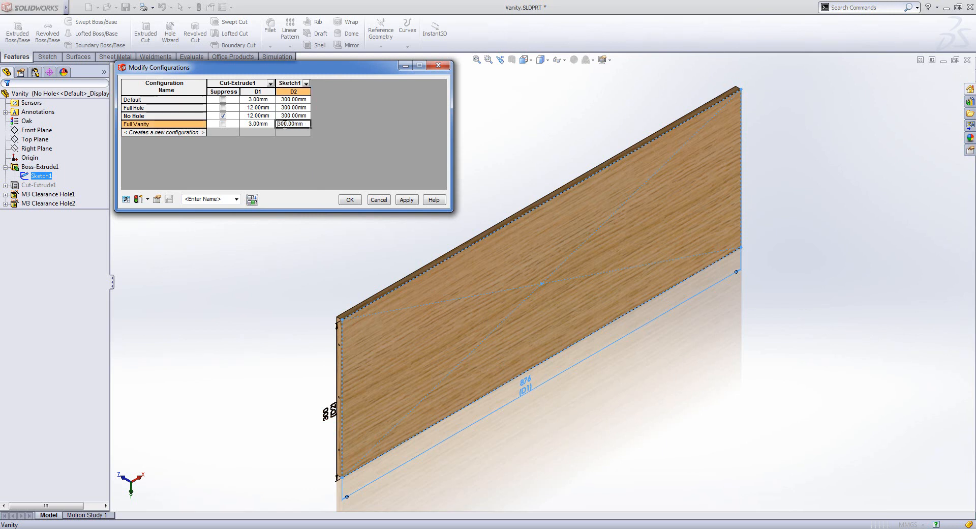
text(7)
click(407, 199)
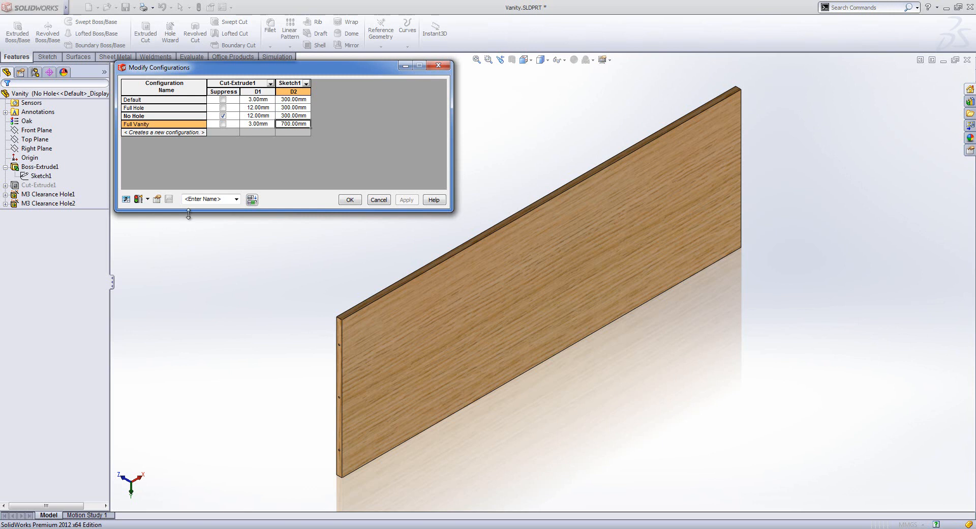
Save the configuration table under the name Sizes and Detail and close it
click(228, 202)
text(Sizes and Detail)
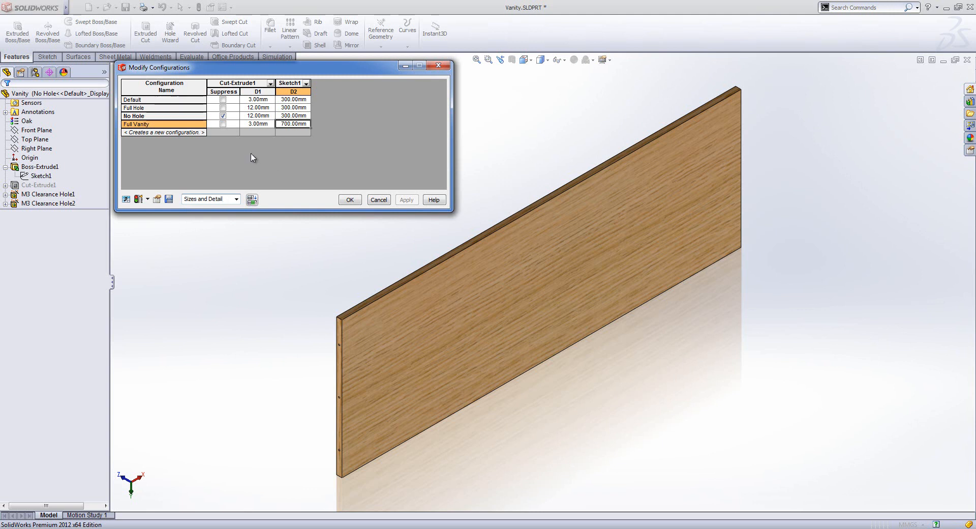
click(169, 200)
click(350, 200)
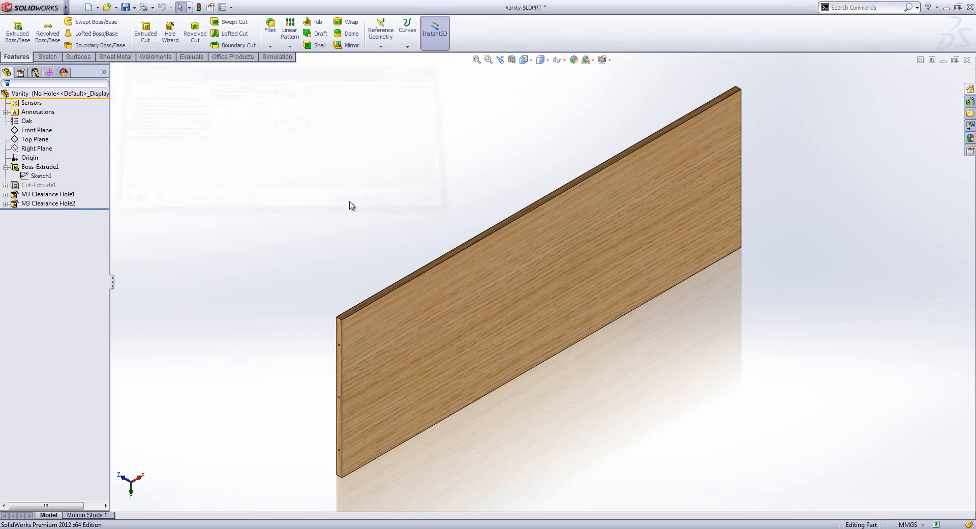
Activate the Vanity part's Full Vanity, Full Hole and Default configurations in turn to check their geometry
click(35, 72)
click(59, 114)
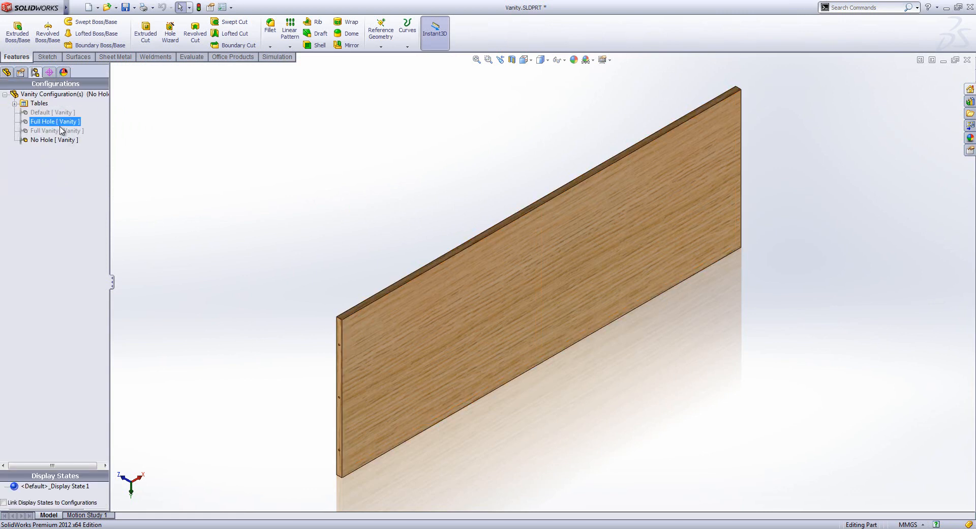
click(59, 132)
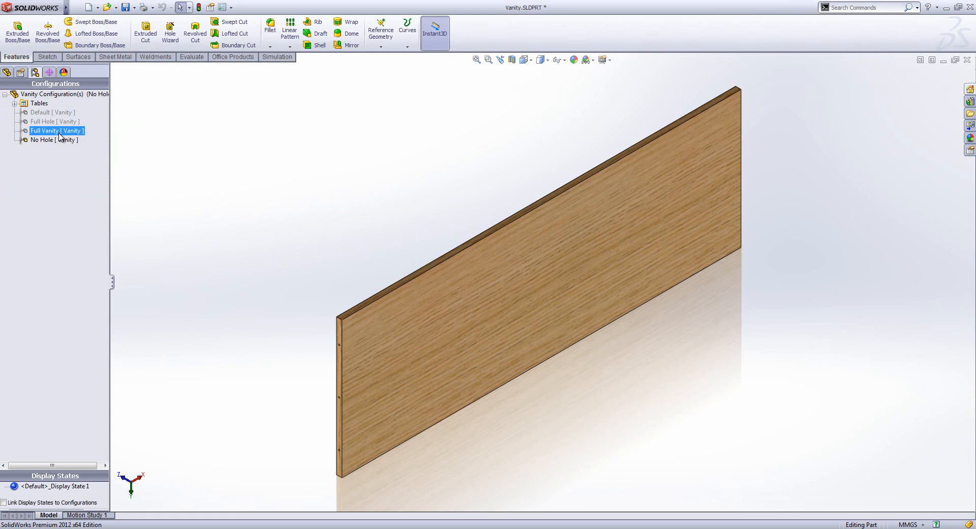
double_click(59, 132)
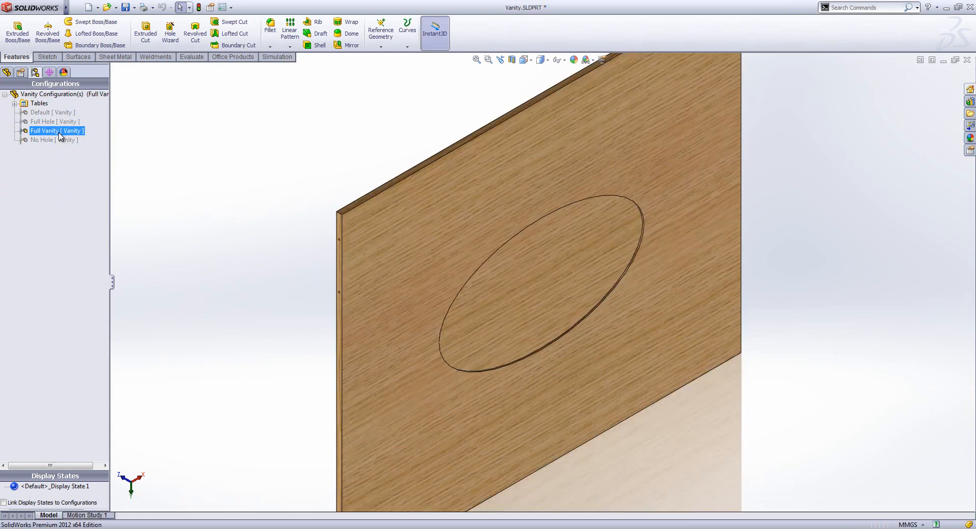
double_click(55, 121)
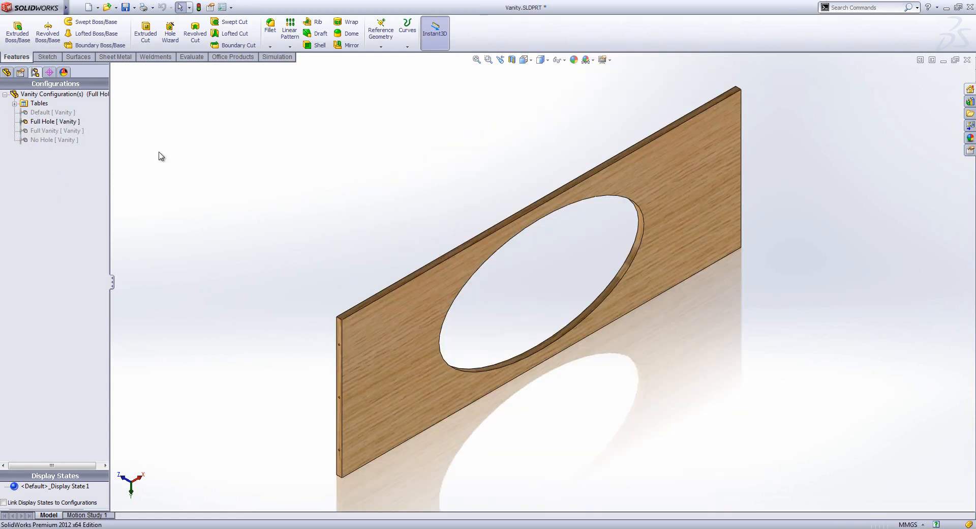
double_click(65, 115)
click(70, 122)
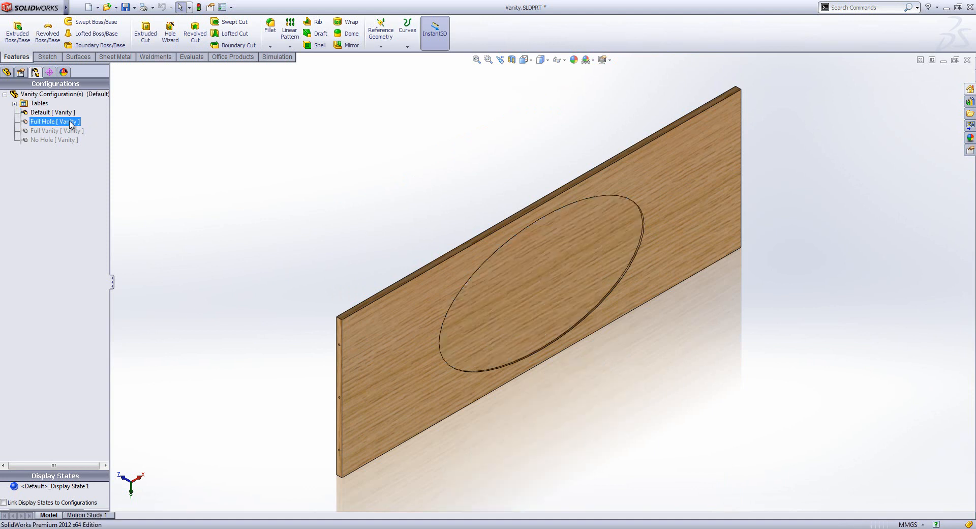
Reopen the saved Sizes and Detail table to review the Vanity part's configurations, and close it again
click(14, 103)
click(61, 121)
click(40, 104)
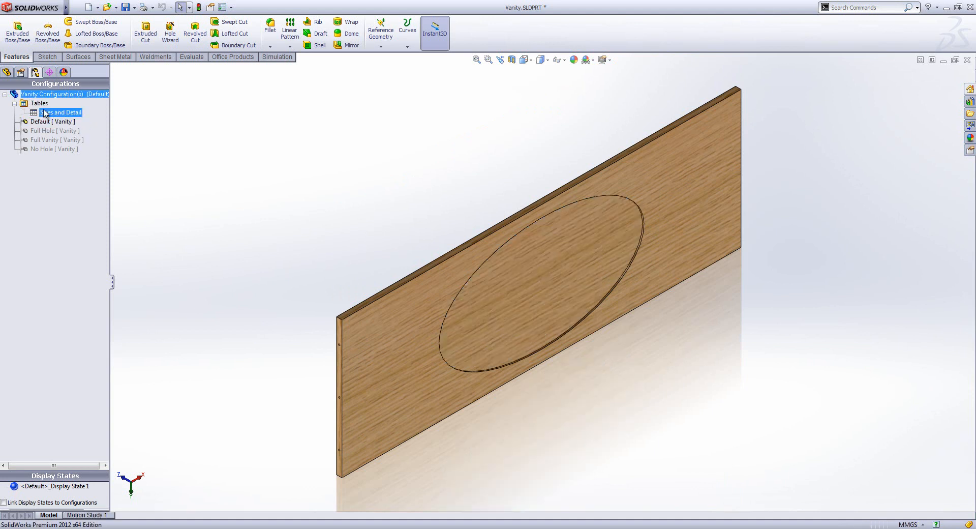
double_click(50, 113)
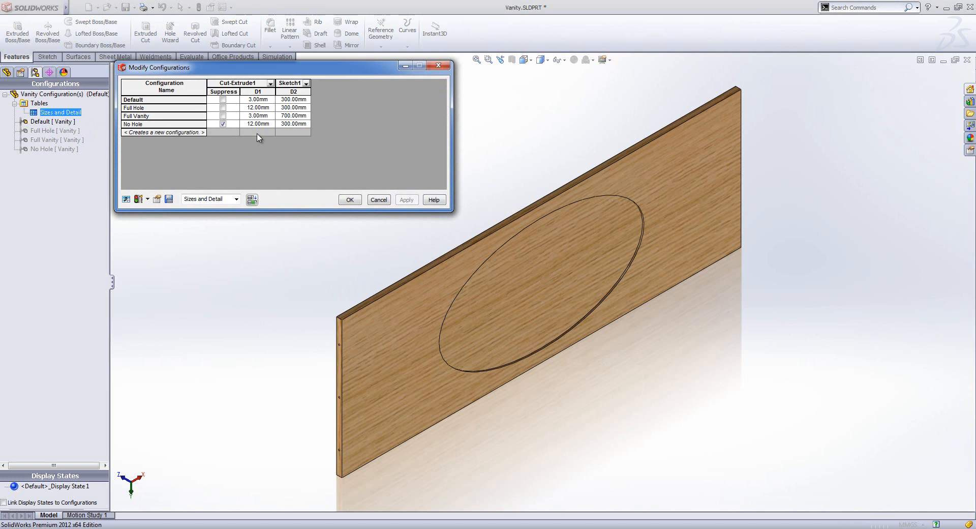
click(6, 72)
click(31, 167)
click(37, 203)
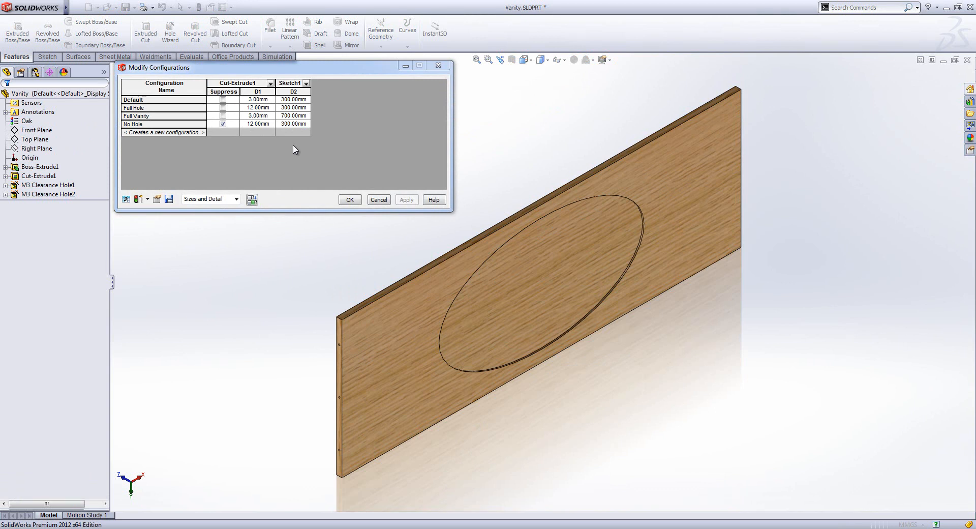
click(354, 199)
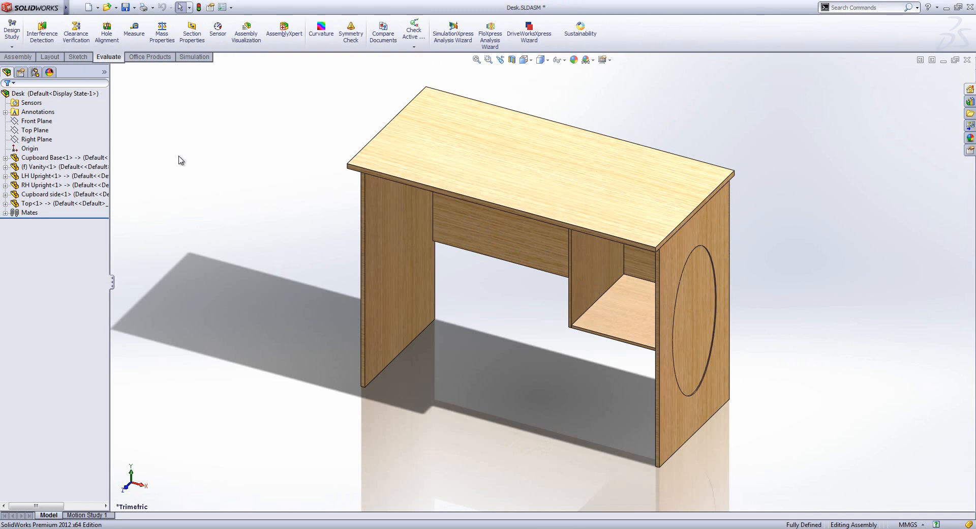
In the Desk assembly, configure the Vanity component and add a Full Vanity configuration that uses the part's Full Vanity configuration
right_click(76, 168)
click(112, 230)
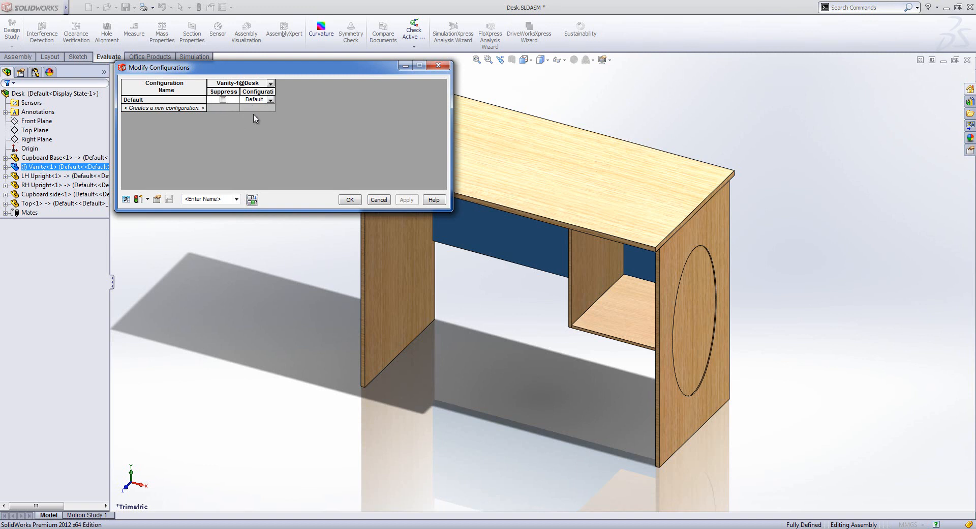
click(190, 108)
text(Full Vanity)
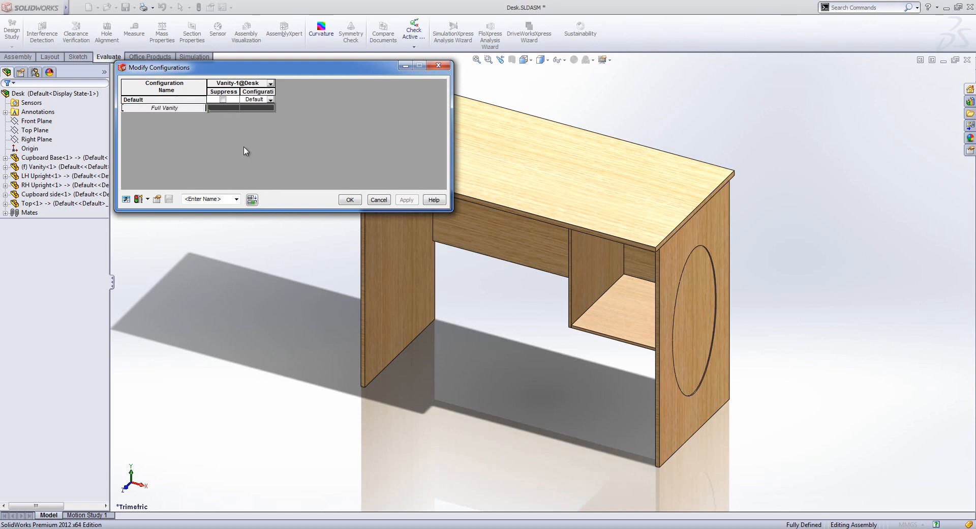
click(243, 109)
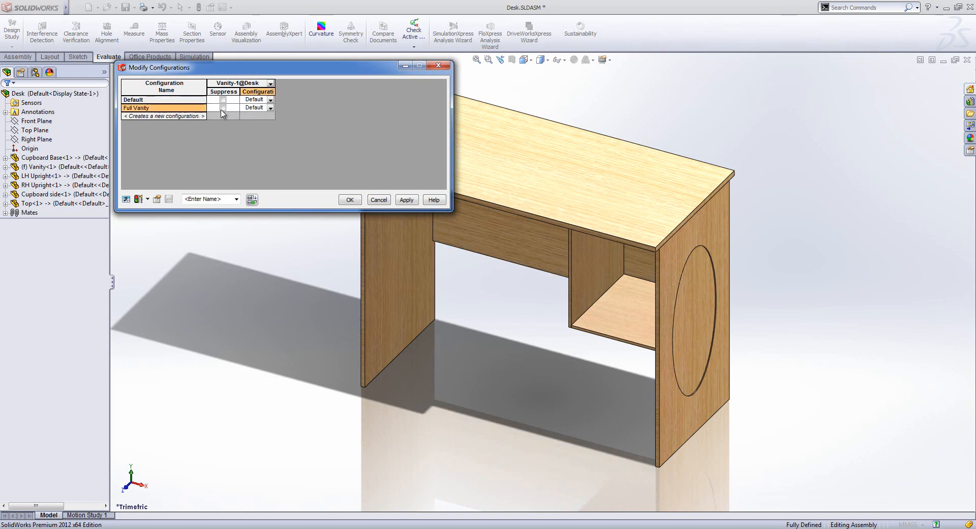
click(271, 108)
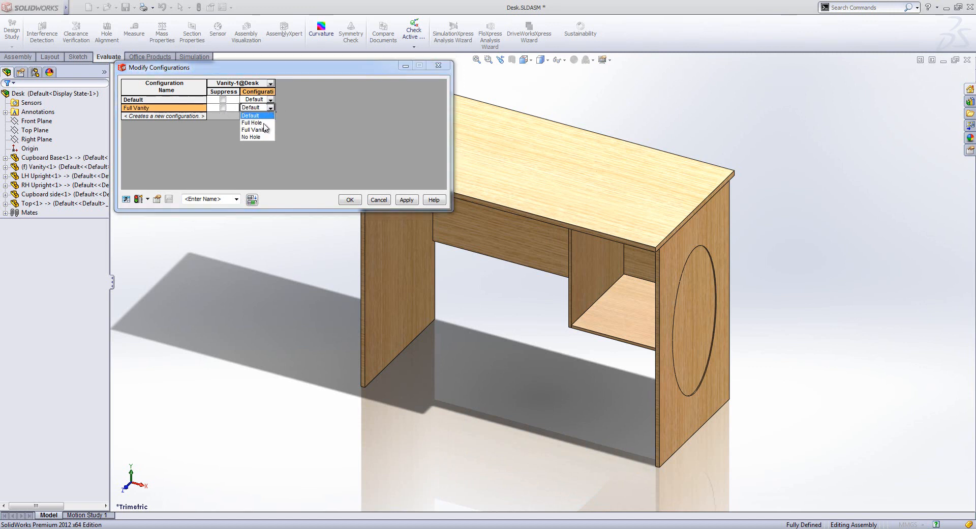
click(260, 130)
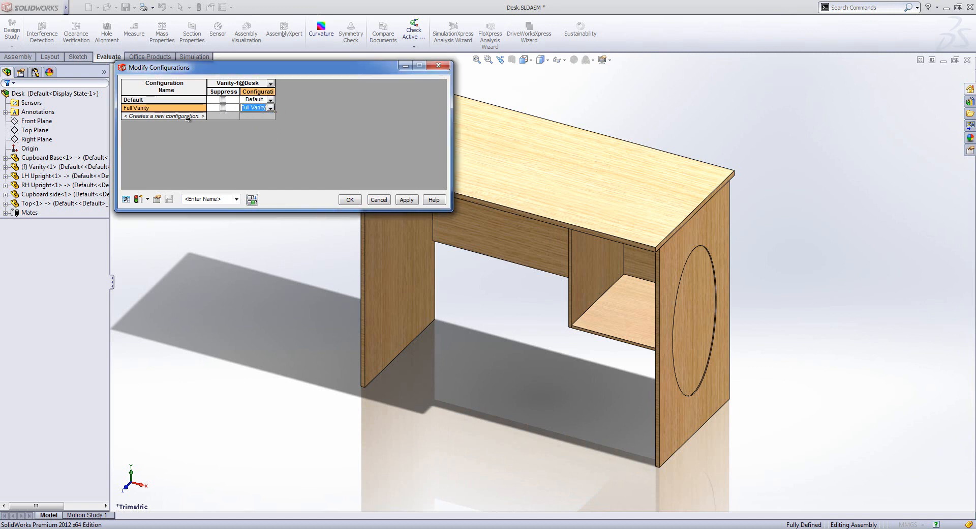
Add a Vanity Hole configuration that uses the Vanity part's Full Hole configuration, and apply the table
click(184, 117)
text(Vanity Hole)
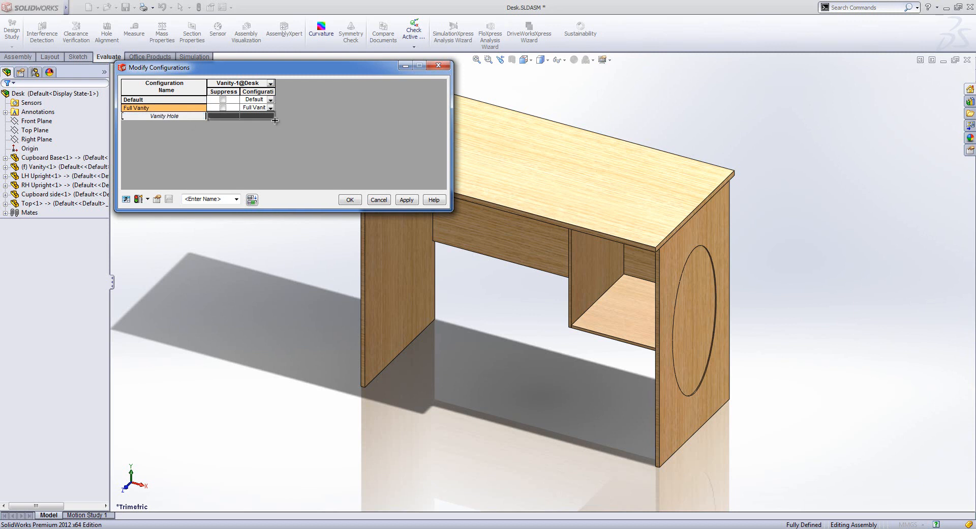
click(229, 119)
click(270, 116)
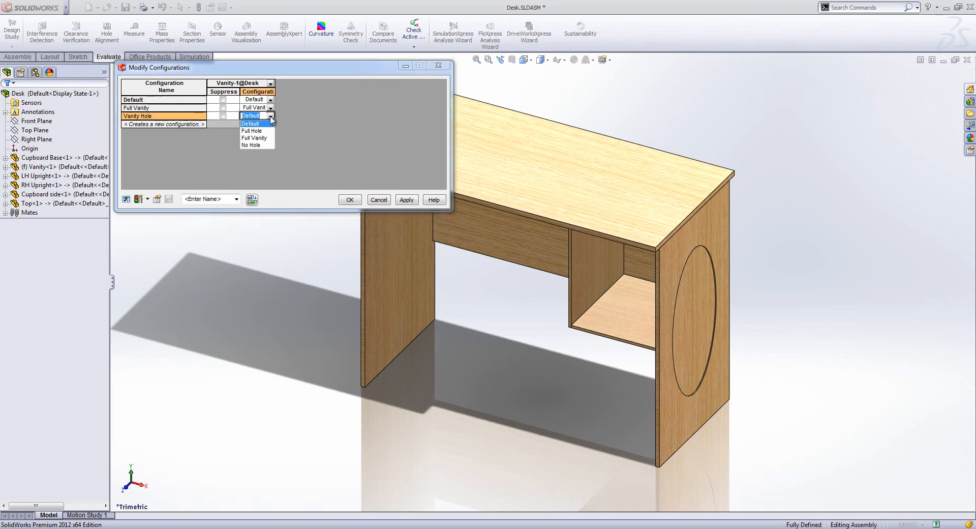
click(266, 134)
click(269, 153)
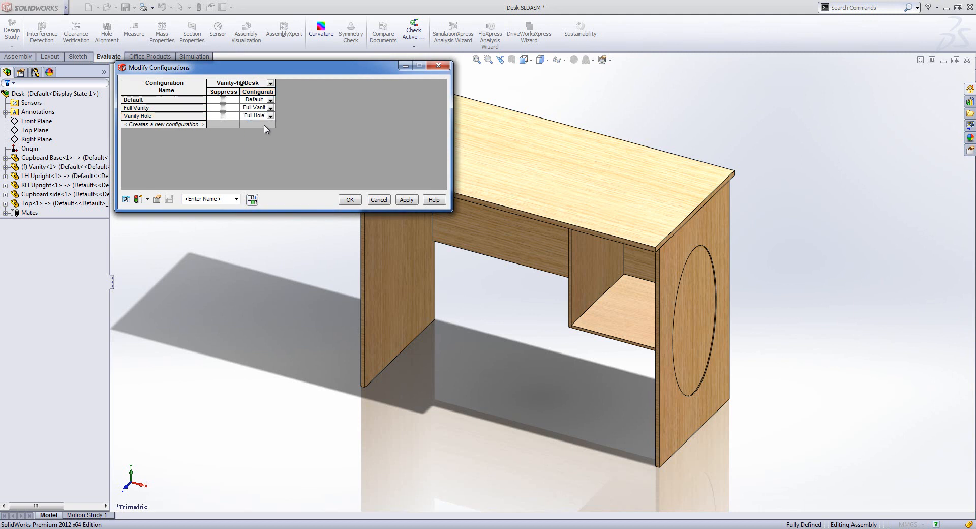
click(406, 200)
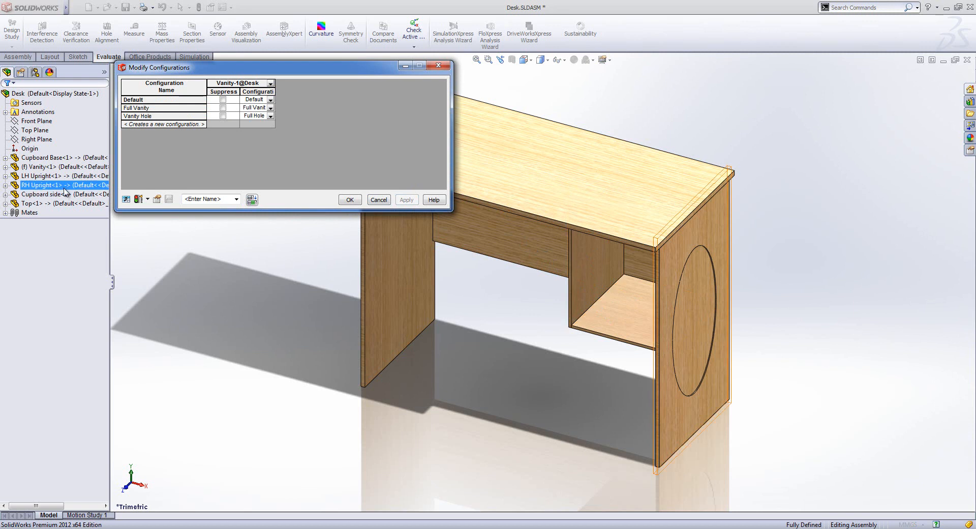
Include Cupboard Base and Cupboard side in the table and add a No cupboard configuration with both components suppressed
click(45, 160)
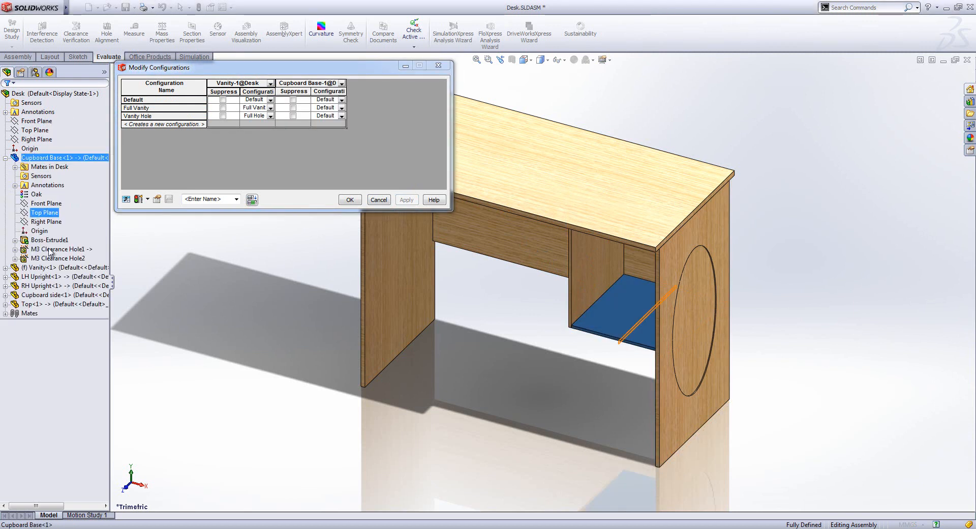
click(47, 297)
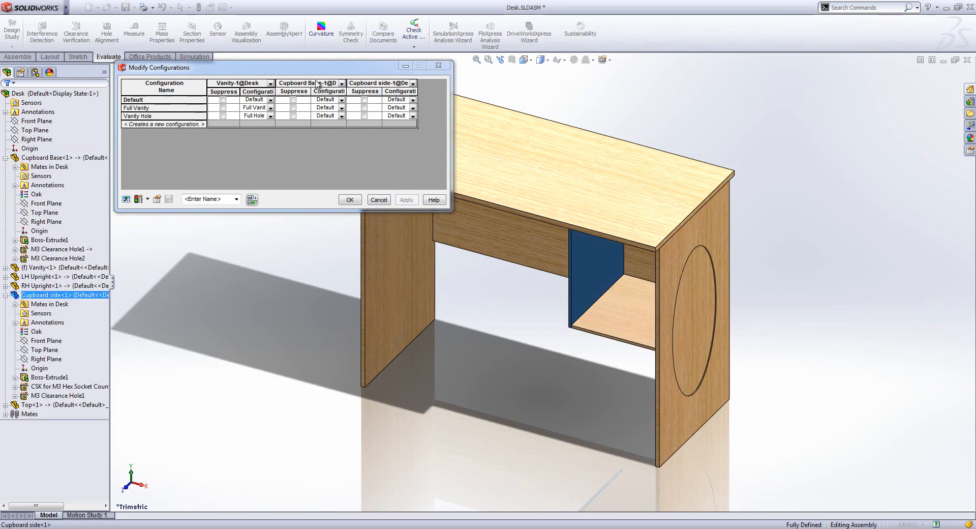
click(152, 125)
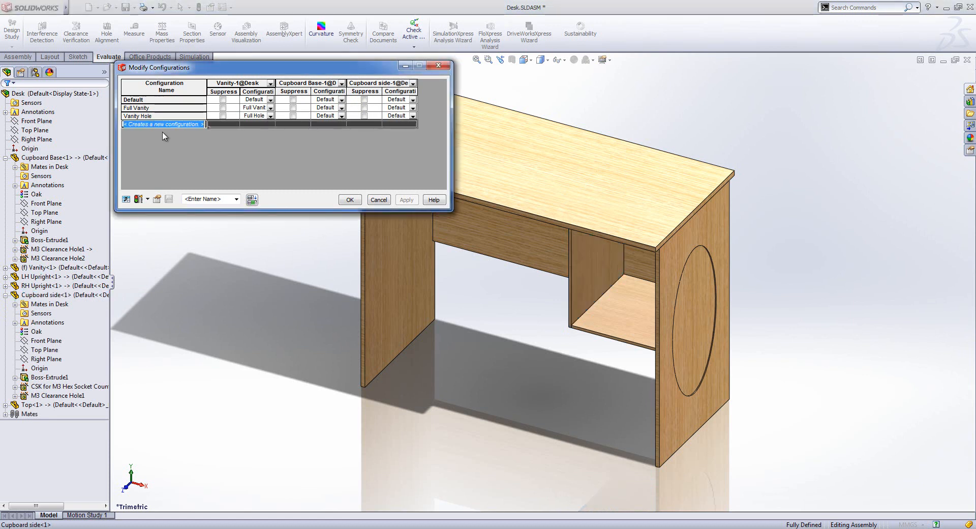
text(No cupboard)
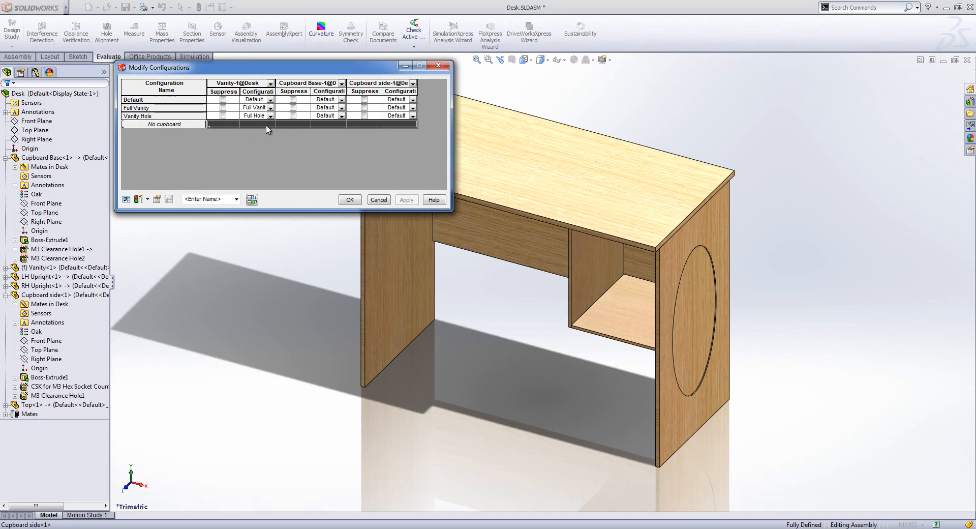
click(294, 124)
click(365, 124)
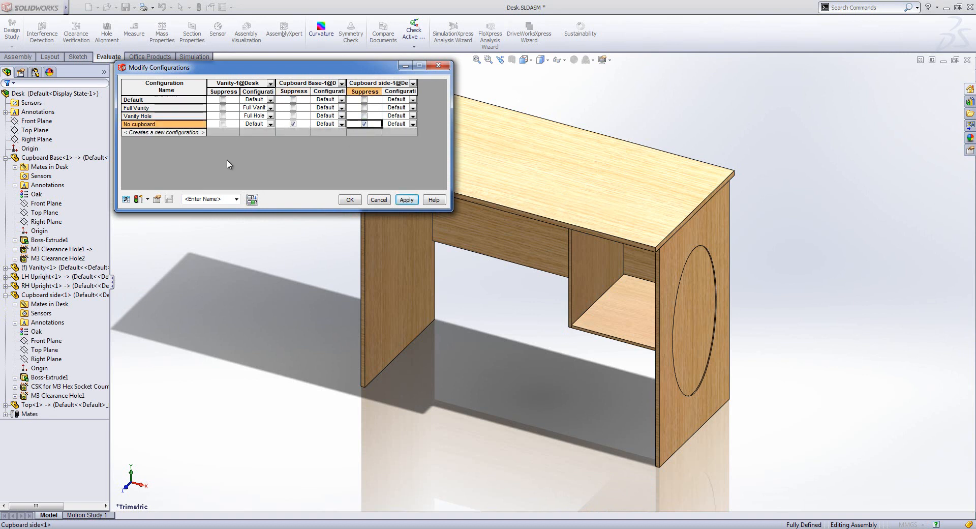
Add a No Vanity configuration with the Vanity component suppressed, and apply the table
click(170, 132)
text(No Vanity)
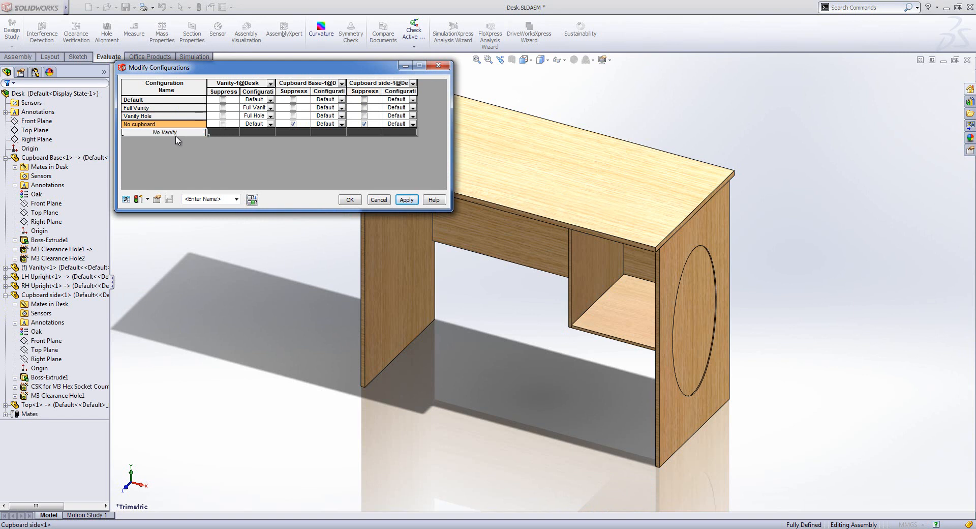
click(223, 132)
click(223, 132)
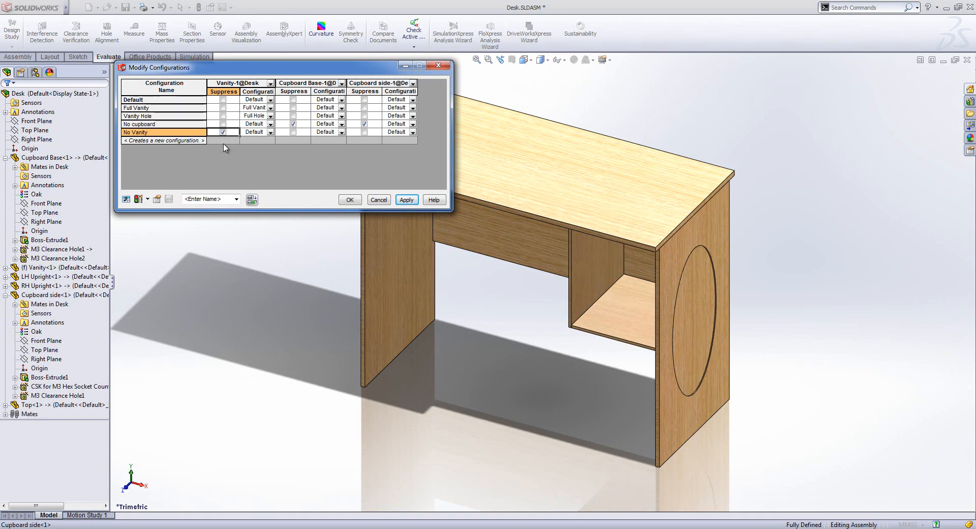
click(406, 199)
Save the assembly's configuration table under the name Designs and close it
click(227, 199)
text(Designs)
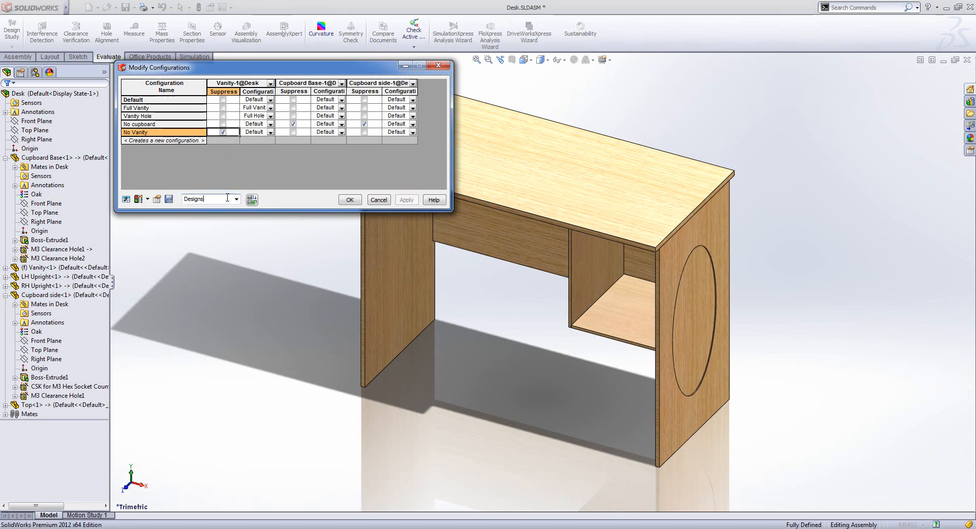
click(350, 200)
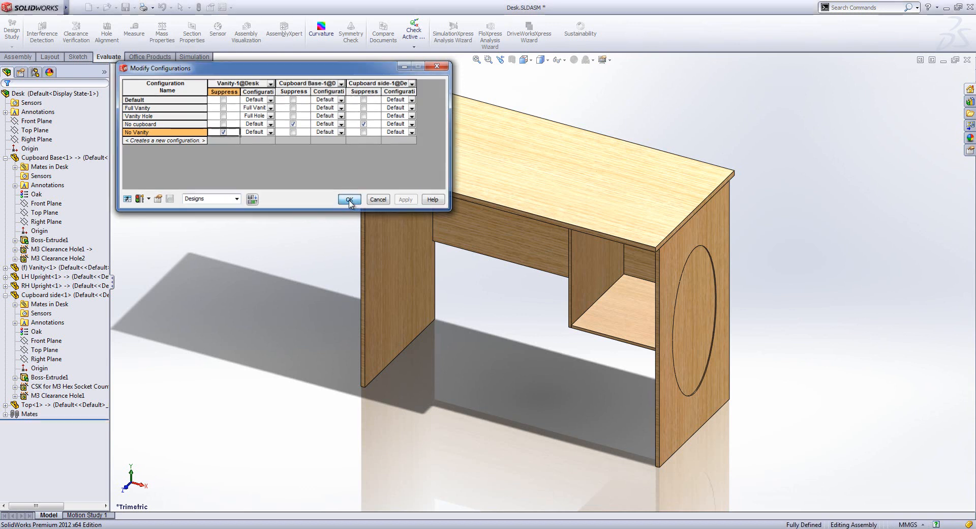
Activate the desk's No Vanity, No cupboard and Vanity Hole configurations in turn to check each design
click(35, 73)
click(35, 149)
double_click(39, 130)
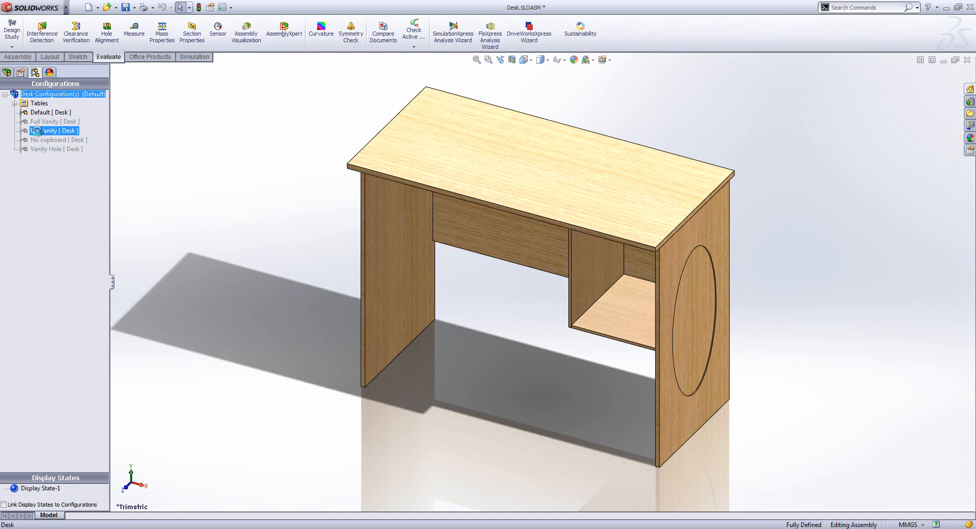
click(38, 140)
double_click(39, 140)
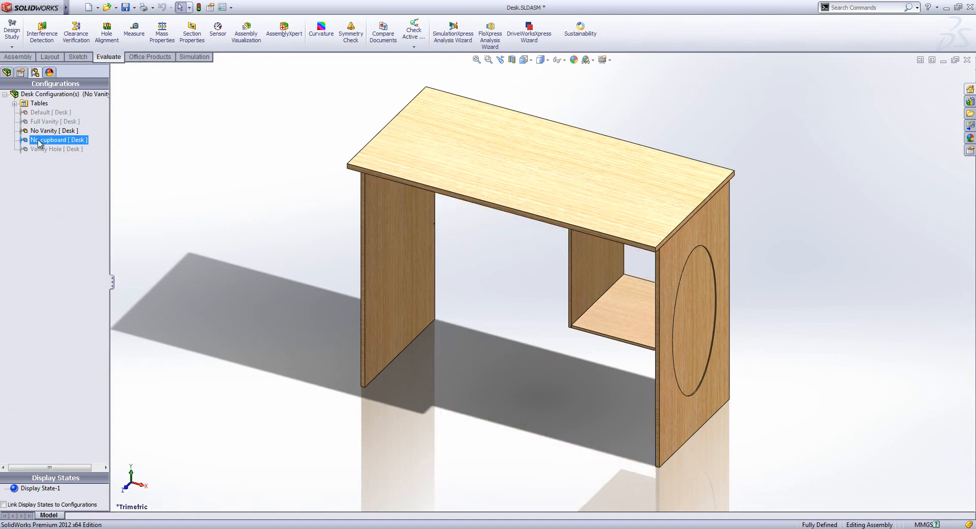
click(38, 149)
double_click(38, 149)
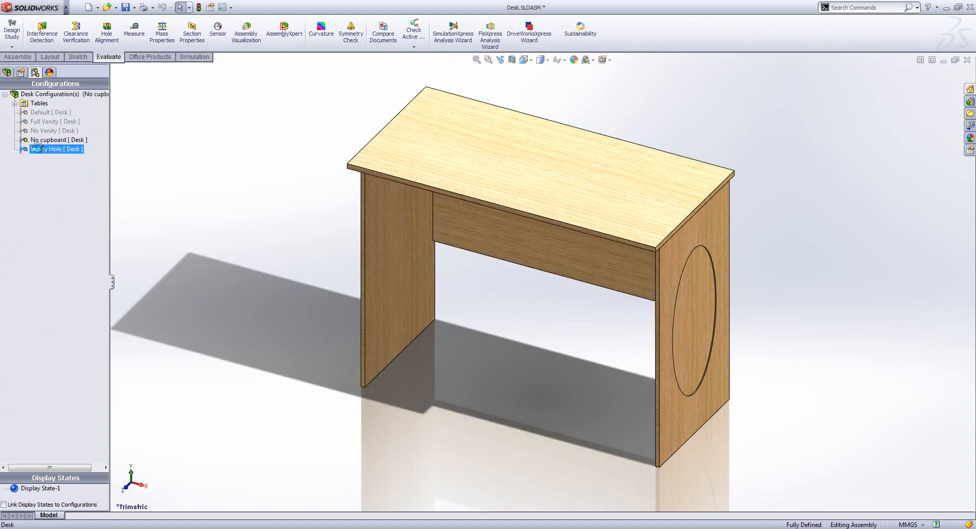